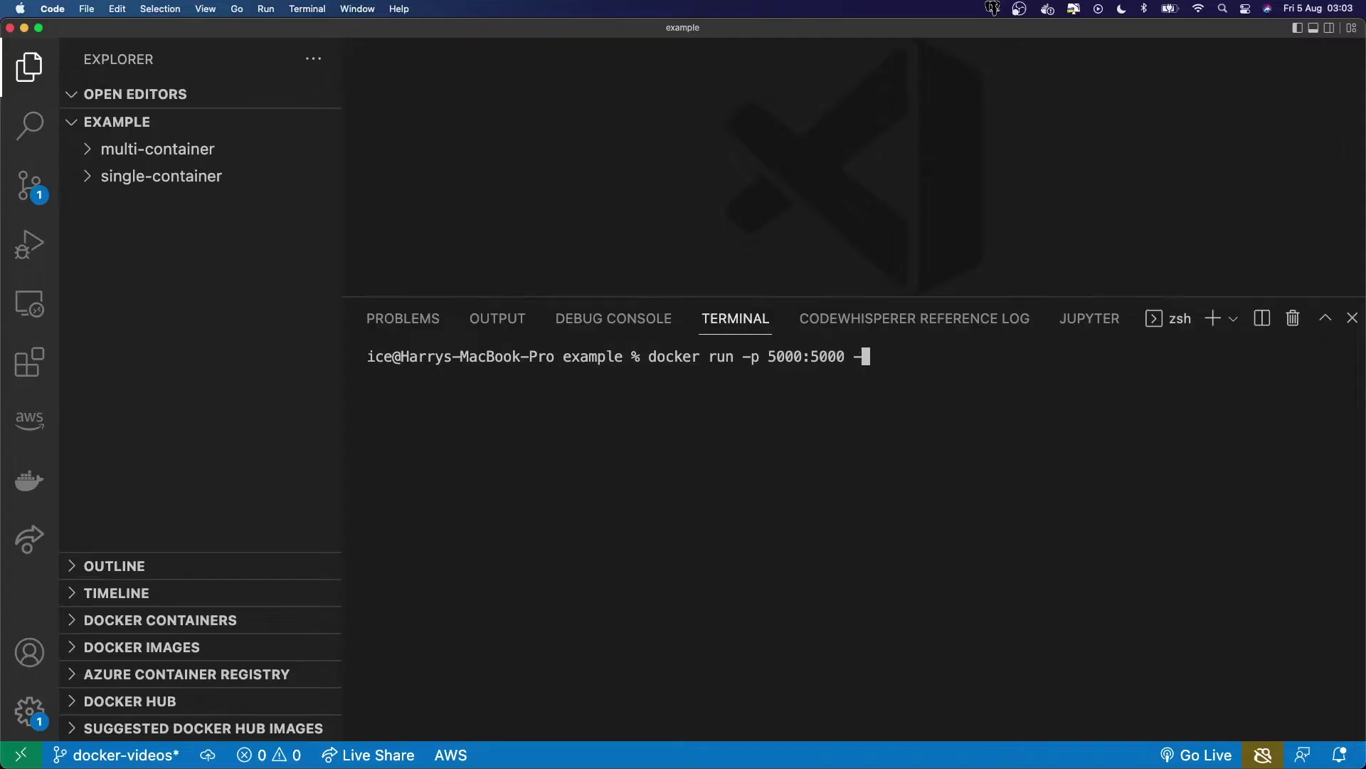
pyautogui.write('-detach -e MYENV=example')
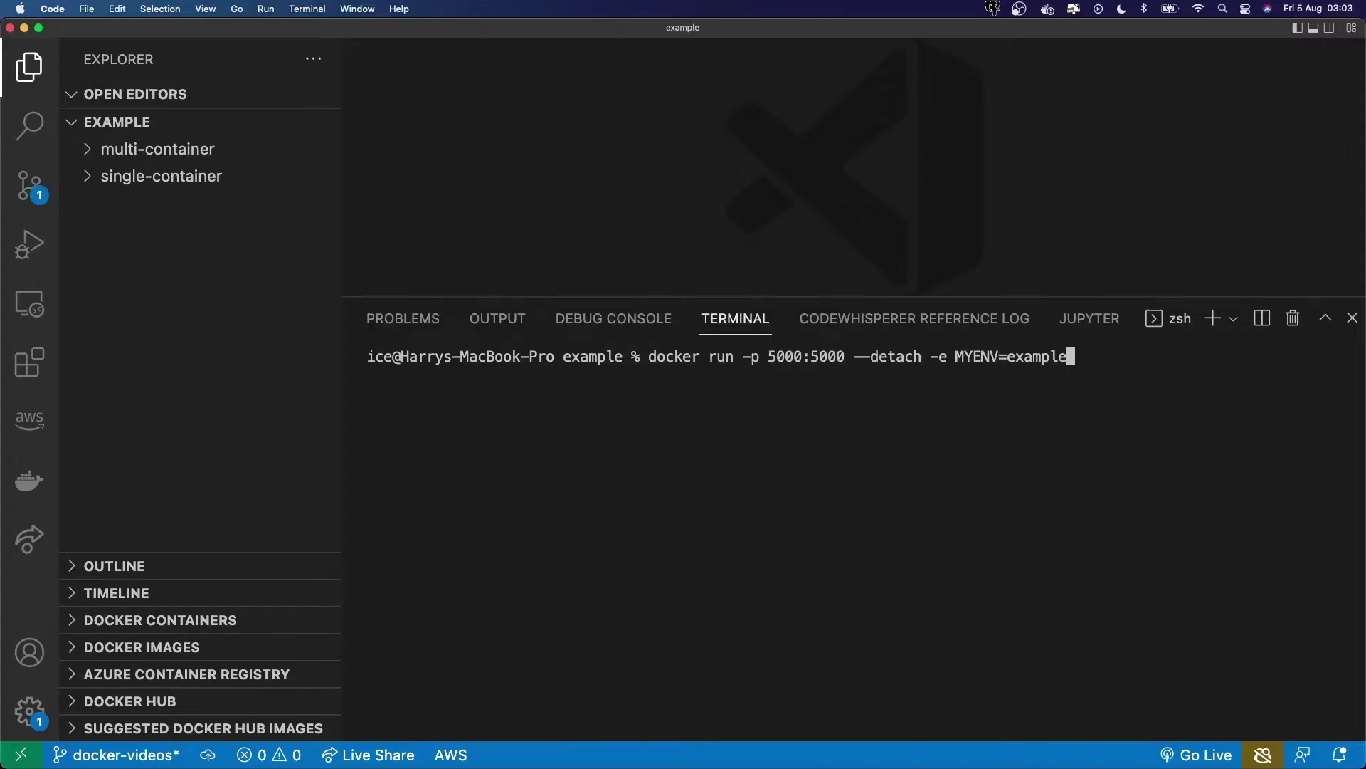
pyautogui.write(' myimage:latest')
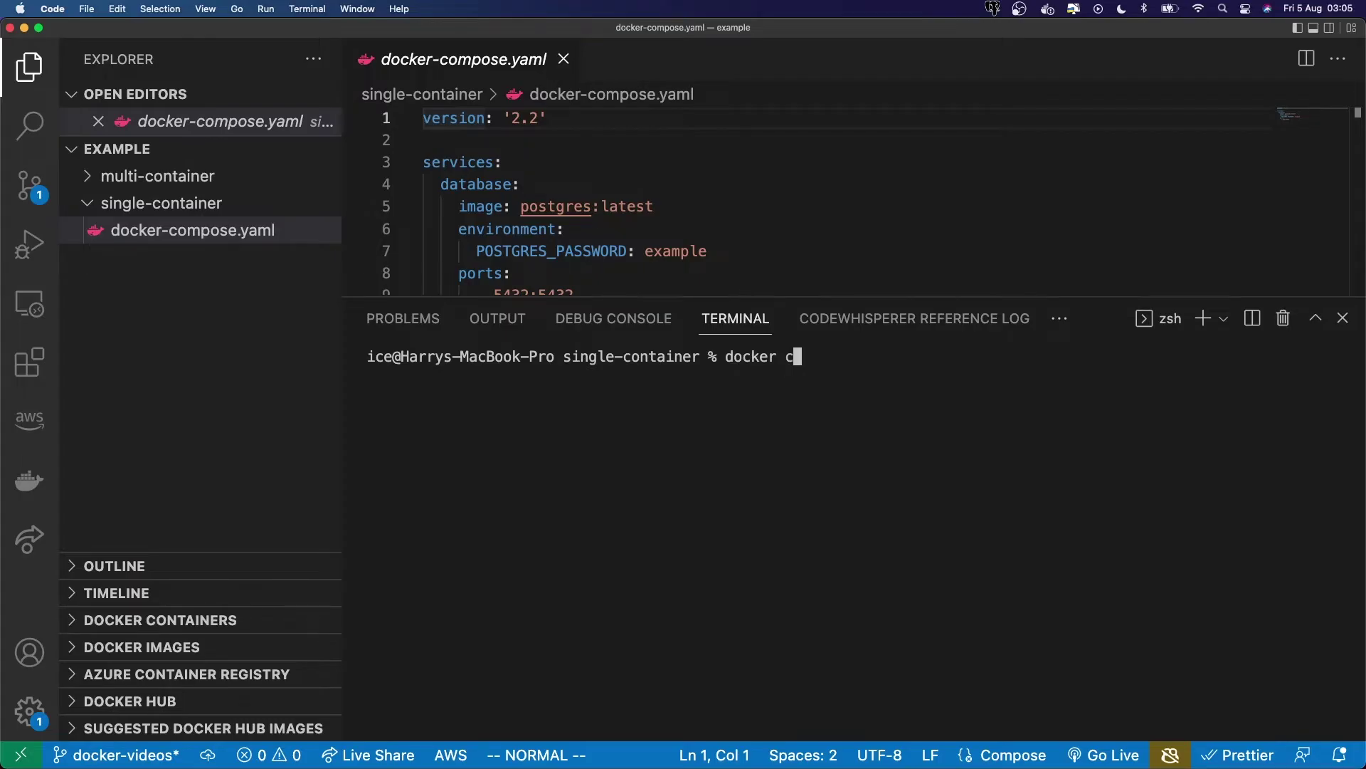
pyautogui.write('ompos')
# Start the Postgres service with docker compose up and hide the sidebar for full width
pyautogui.press('BackSpace')
pyautogui.write('se up')
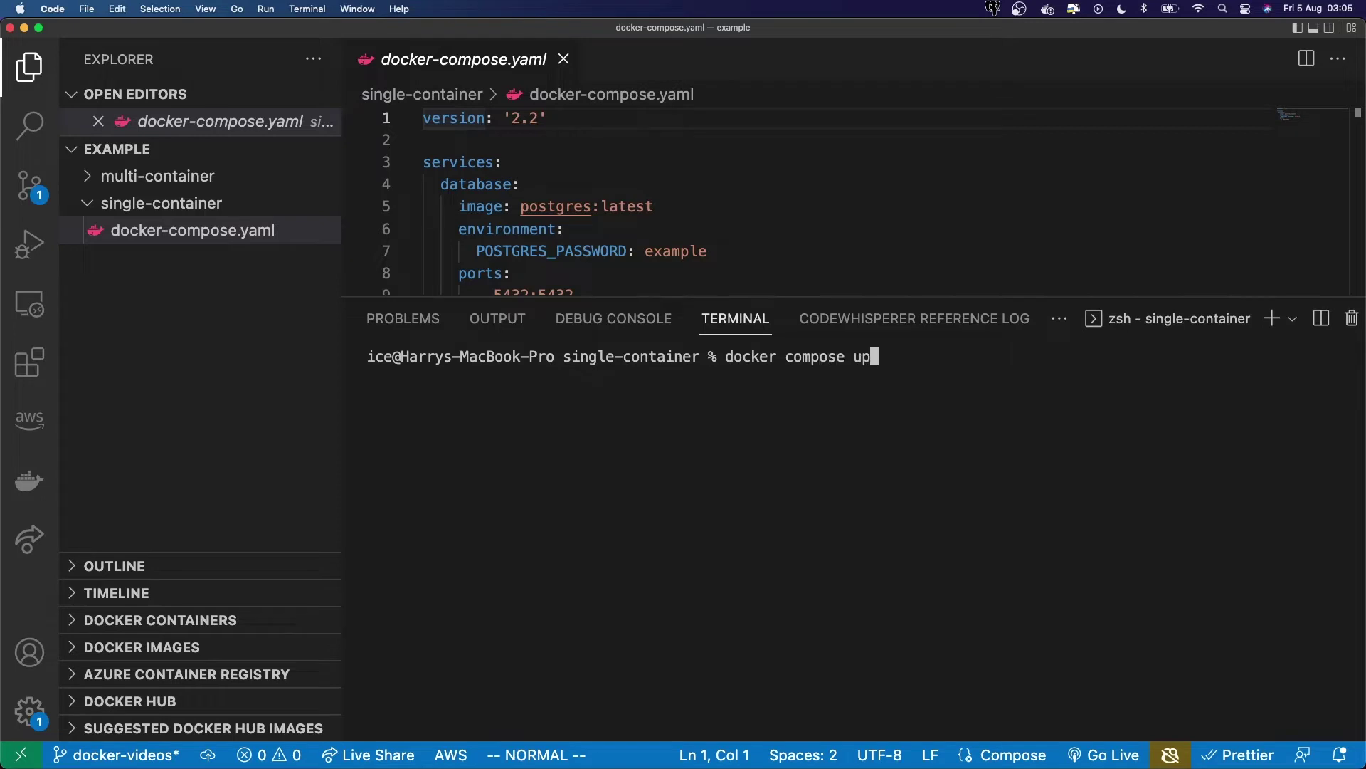
pyautogui.press('Return')
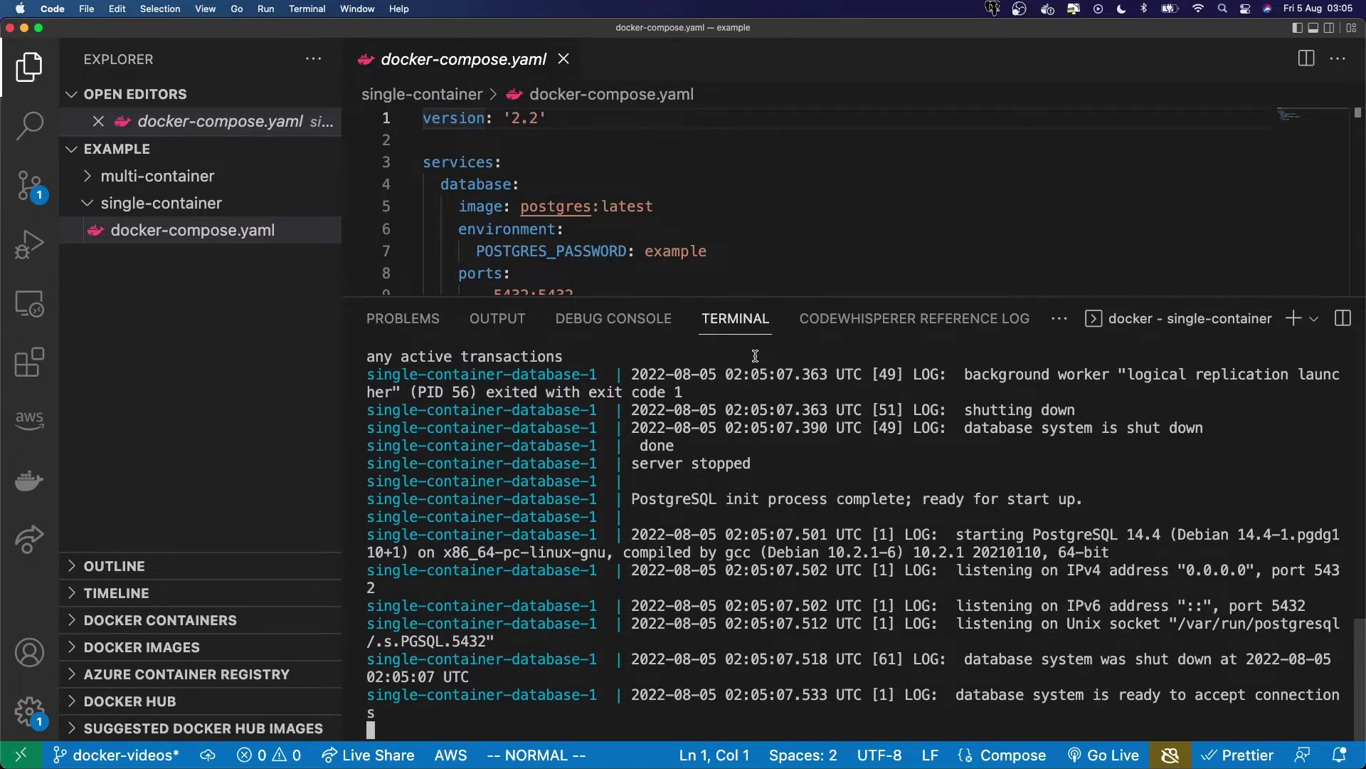
pyautogui.press('super+b')
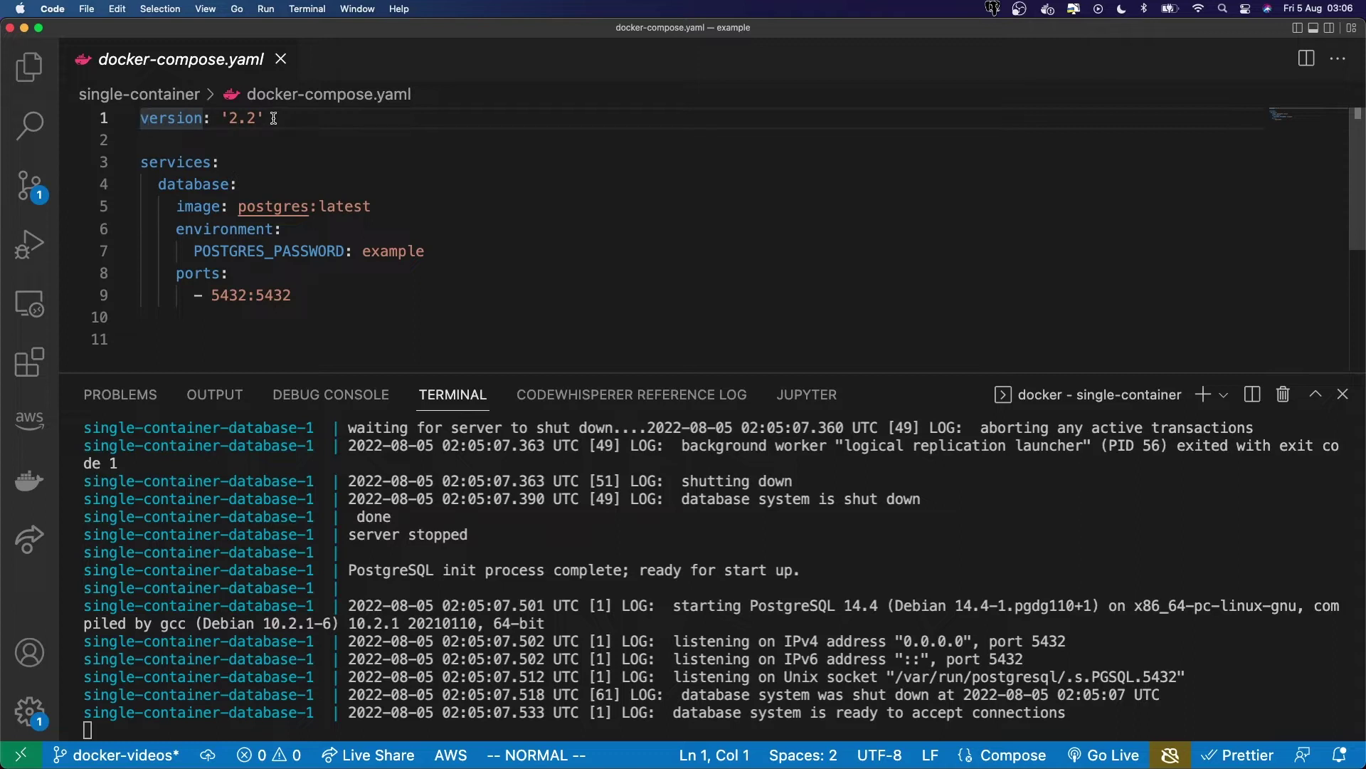
# Run docker compose down in a new split terminal pane to remove the database container
pyautogui.click(1091, 537)
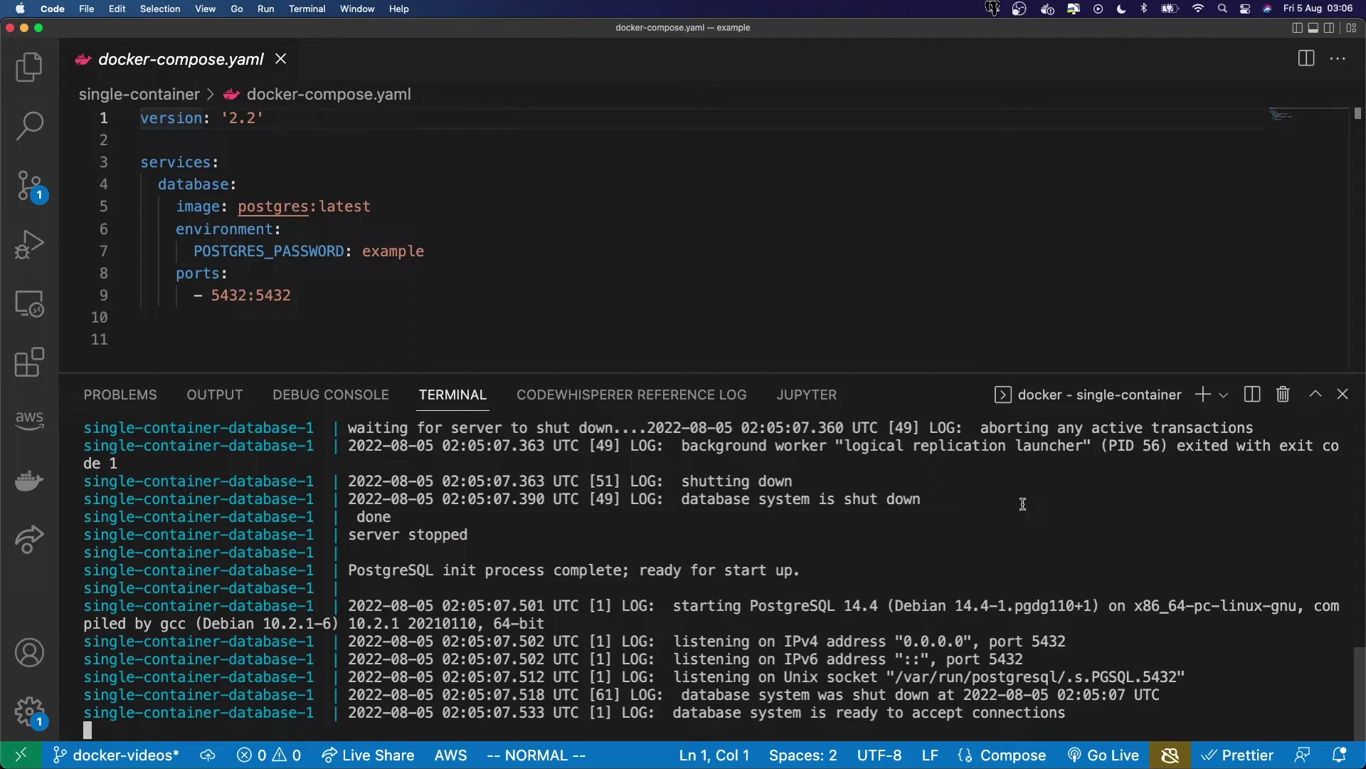
pyautogui.click(1253, 394)
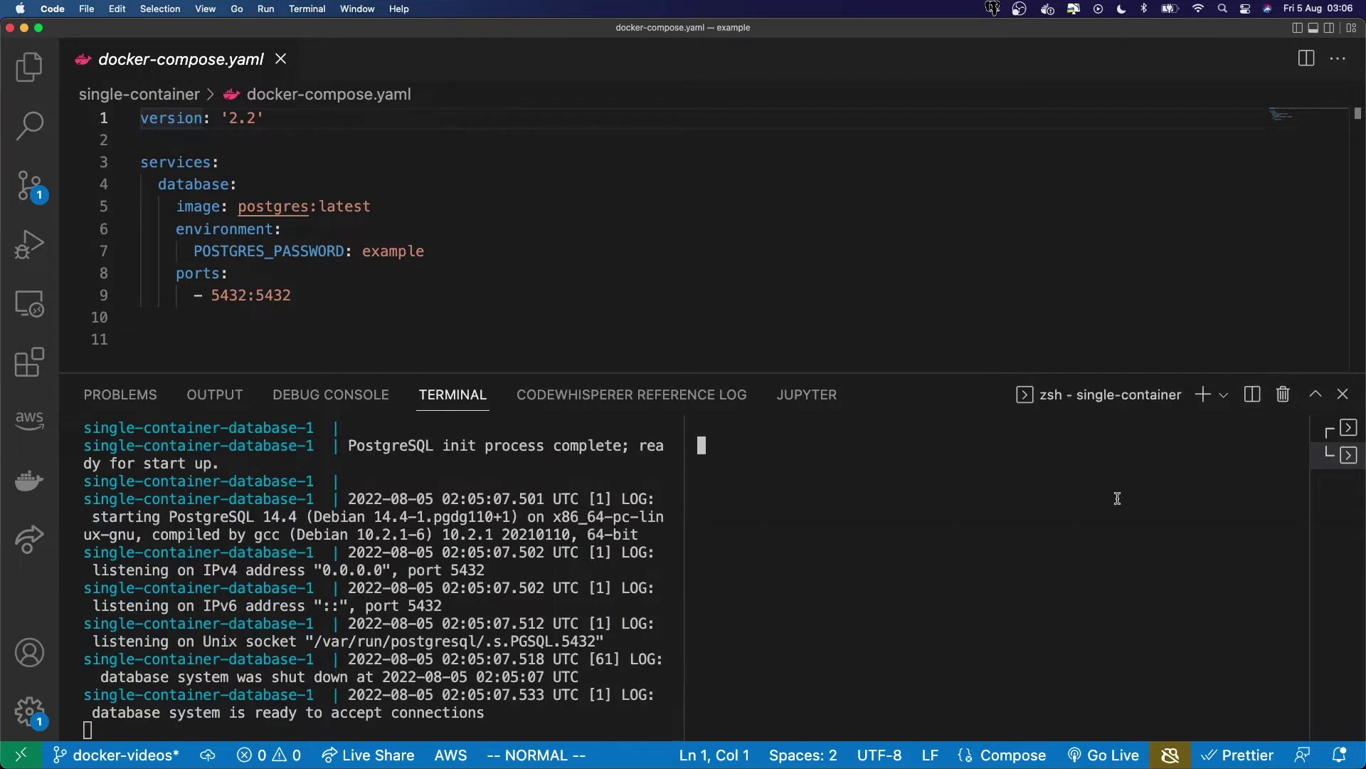
pyautogui.write('d')
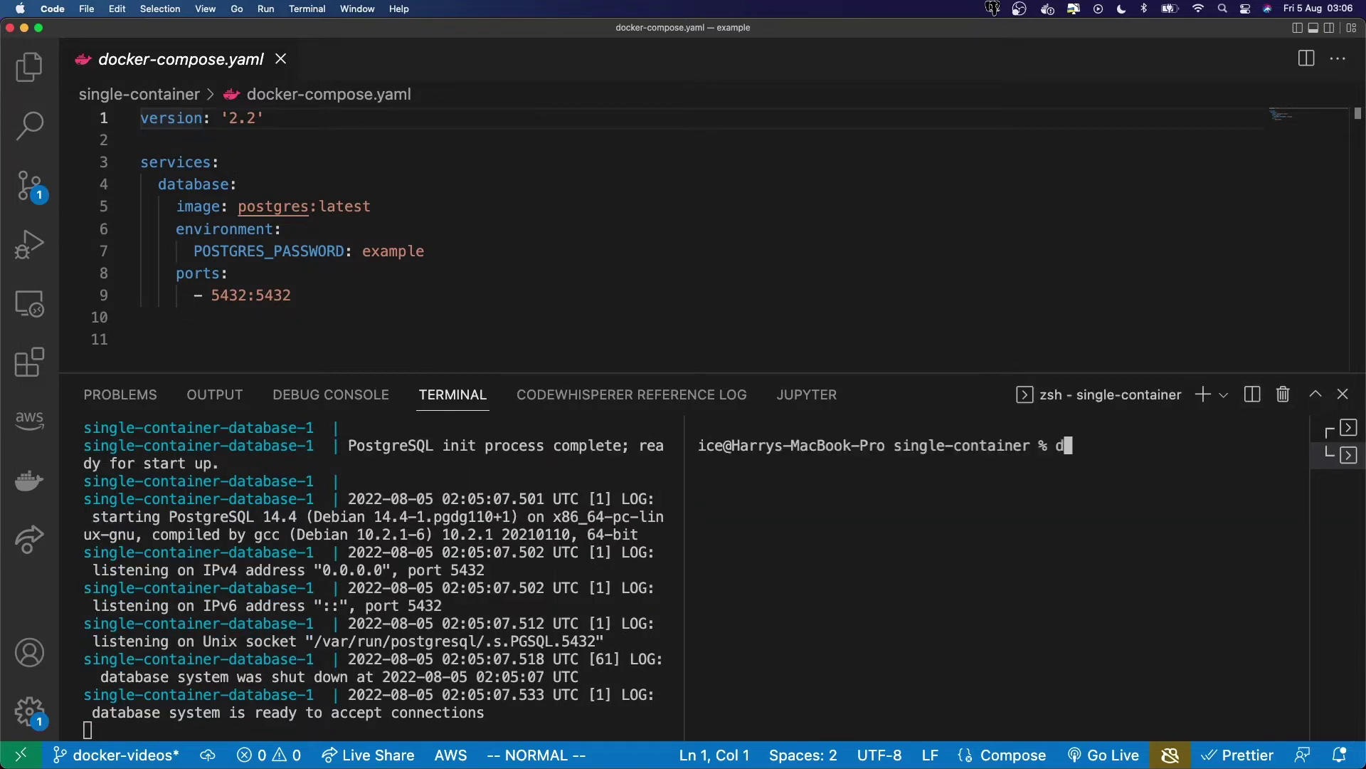
pyautogui.write('ocker compose down')
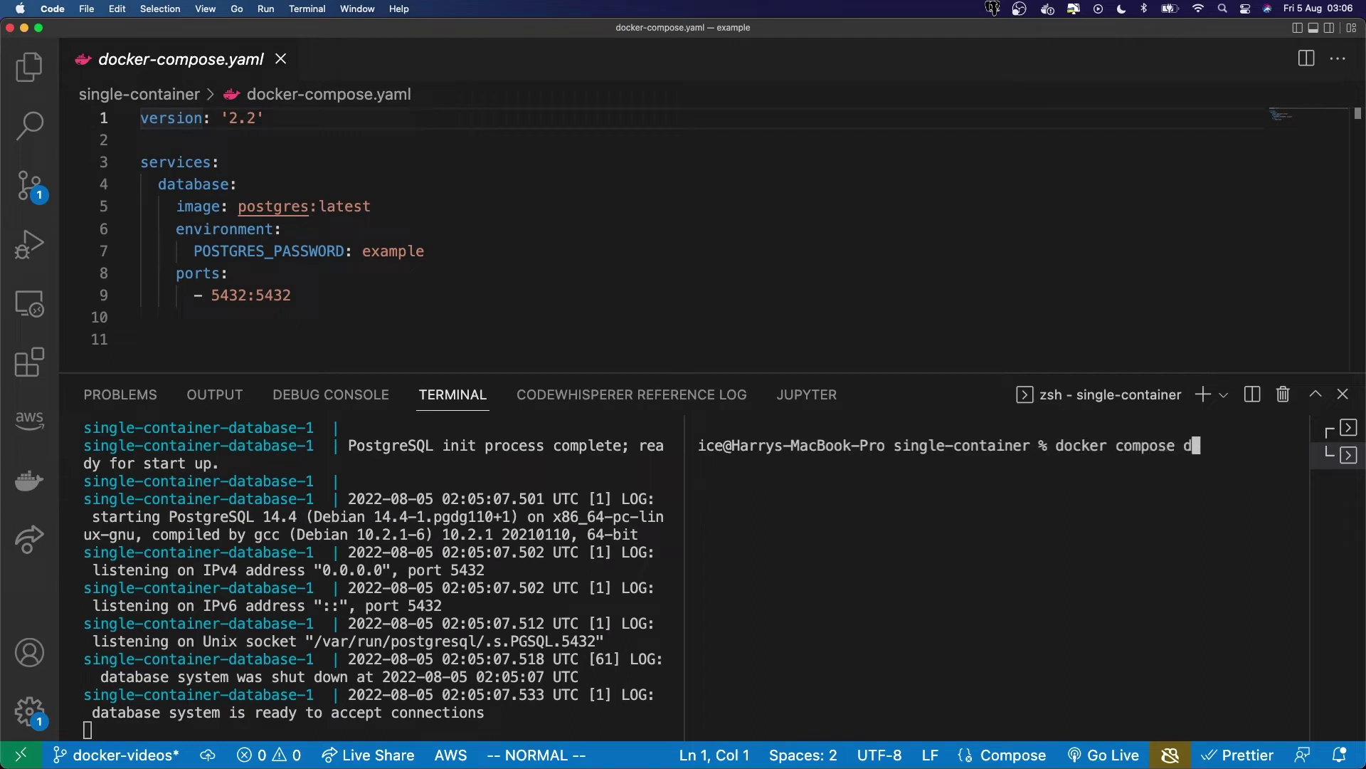
pyautogui.press('Return')
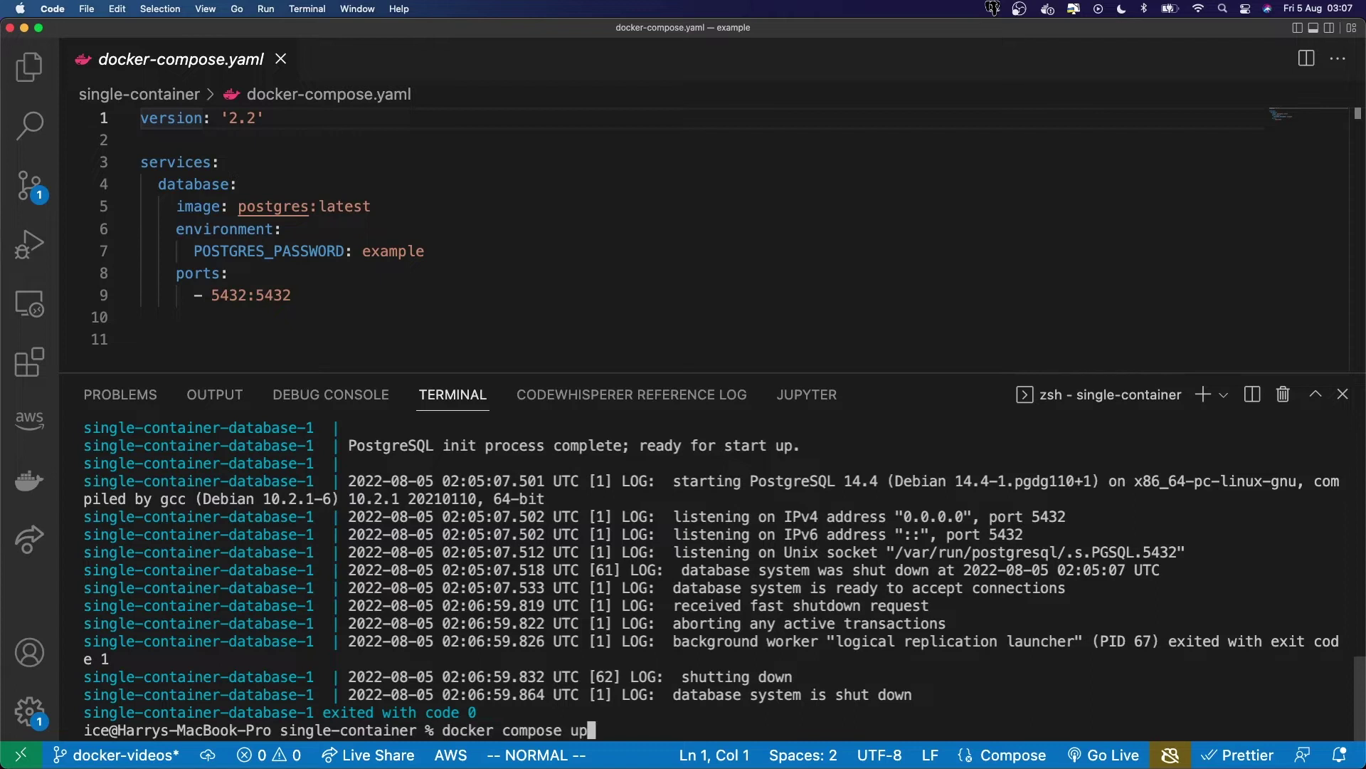
pyautogui.write('--detach')
# Run docker compose up --detach, then docker ps in a widened split pane
pyautogui.press('Return')
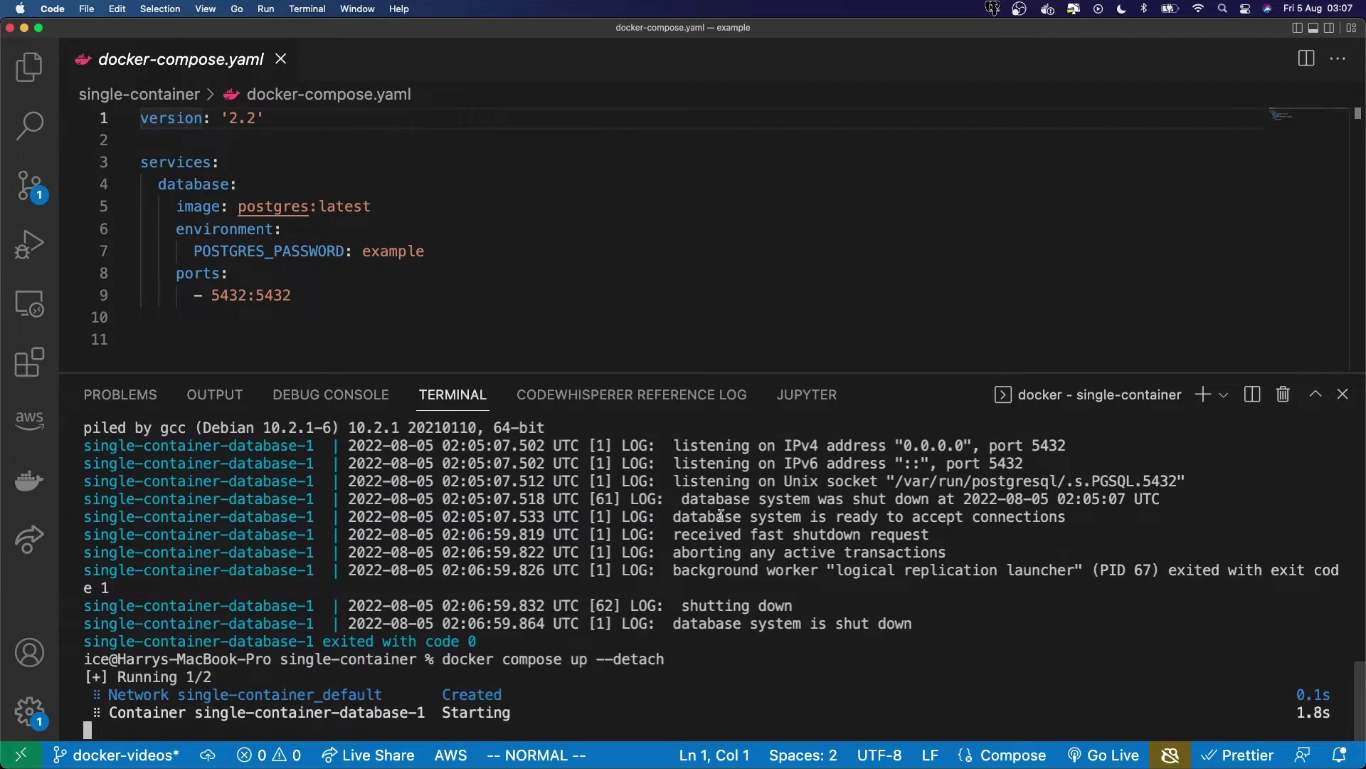
pyautogui.press('super+backslash')
pyautogui.write('dock')
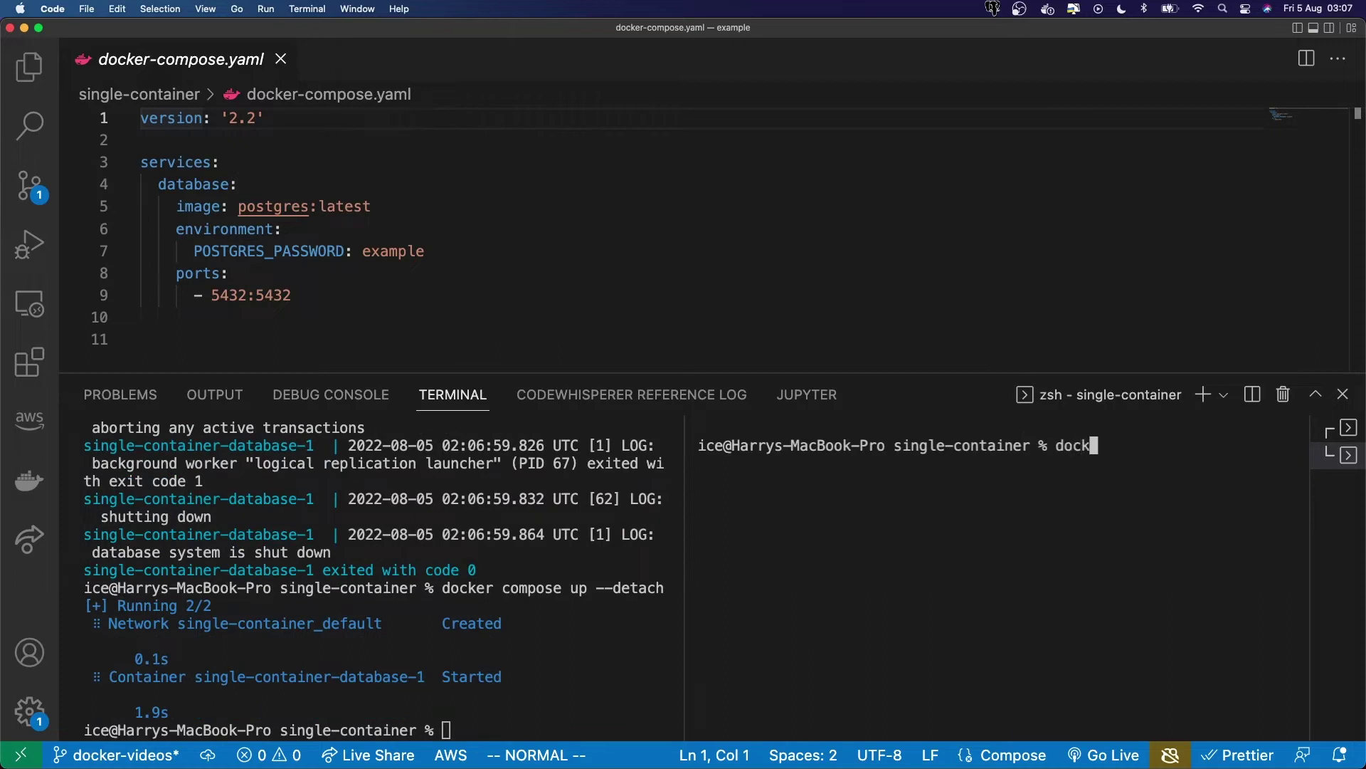
pyautogui.write('er ps')
pyautogui.press('Return')
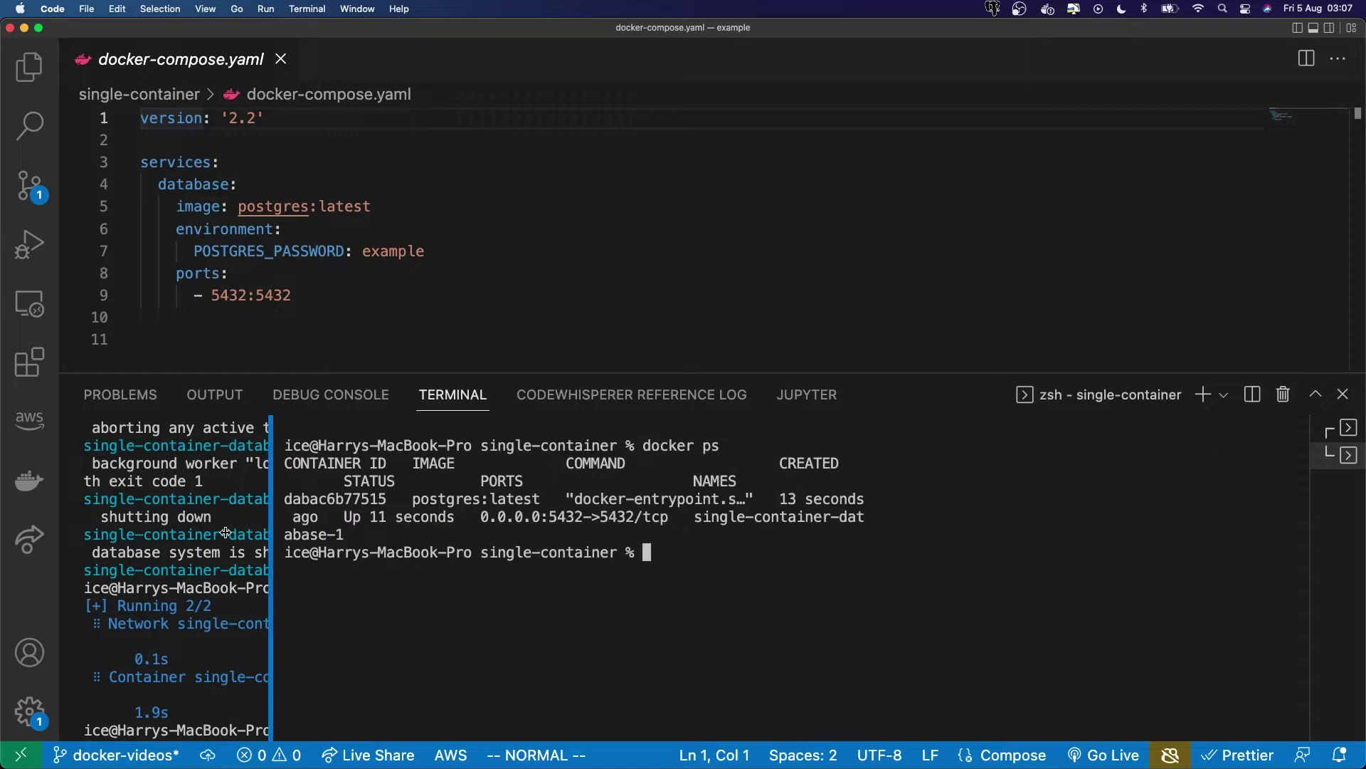
pyautogui.moveTo(680, 499); pyautogui.dragTo(203, 499)
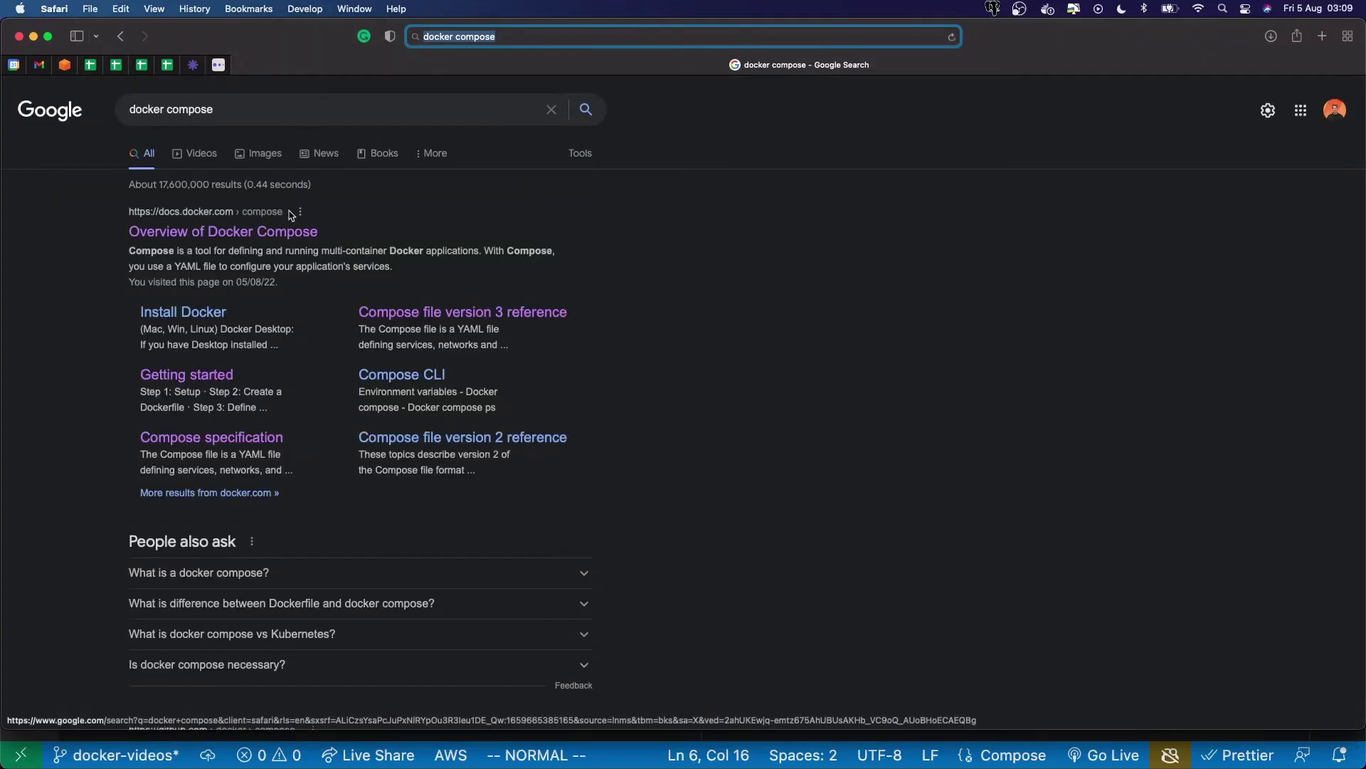
# Open the Compose Getting started guide and copy its example compose file text
pyautogui.click(228, 233)
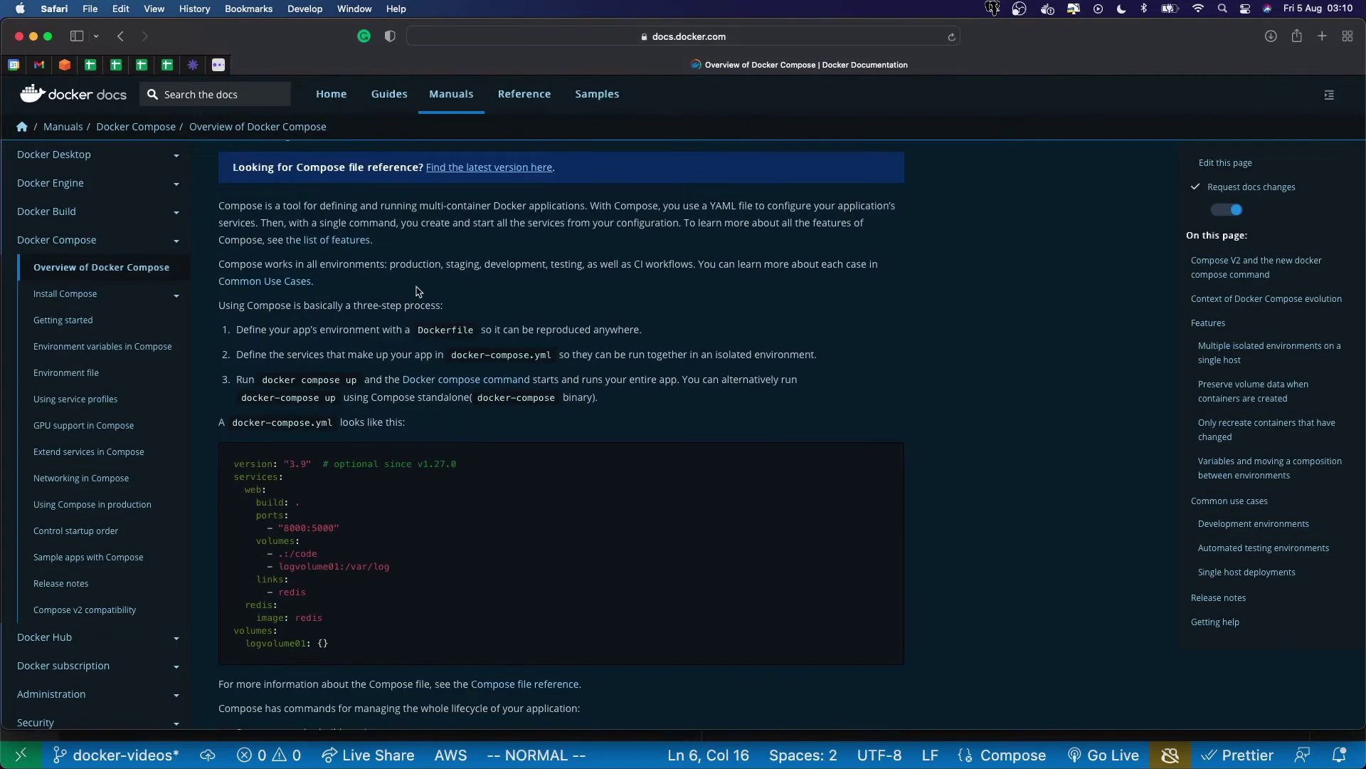
pyautogui.click(63, 319)
pyautogui.scroll(-5, 363, 319)
pyautogui.scroll(-10, 363, 318)
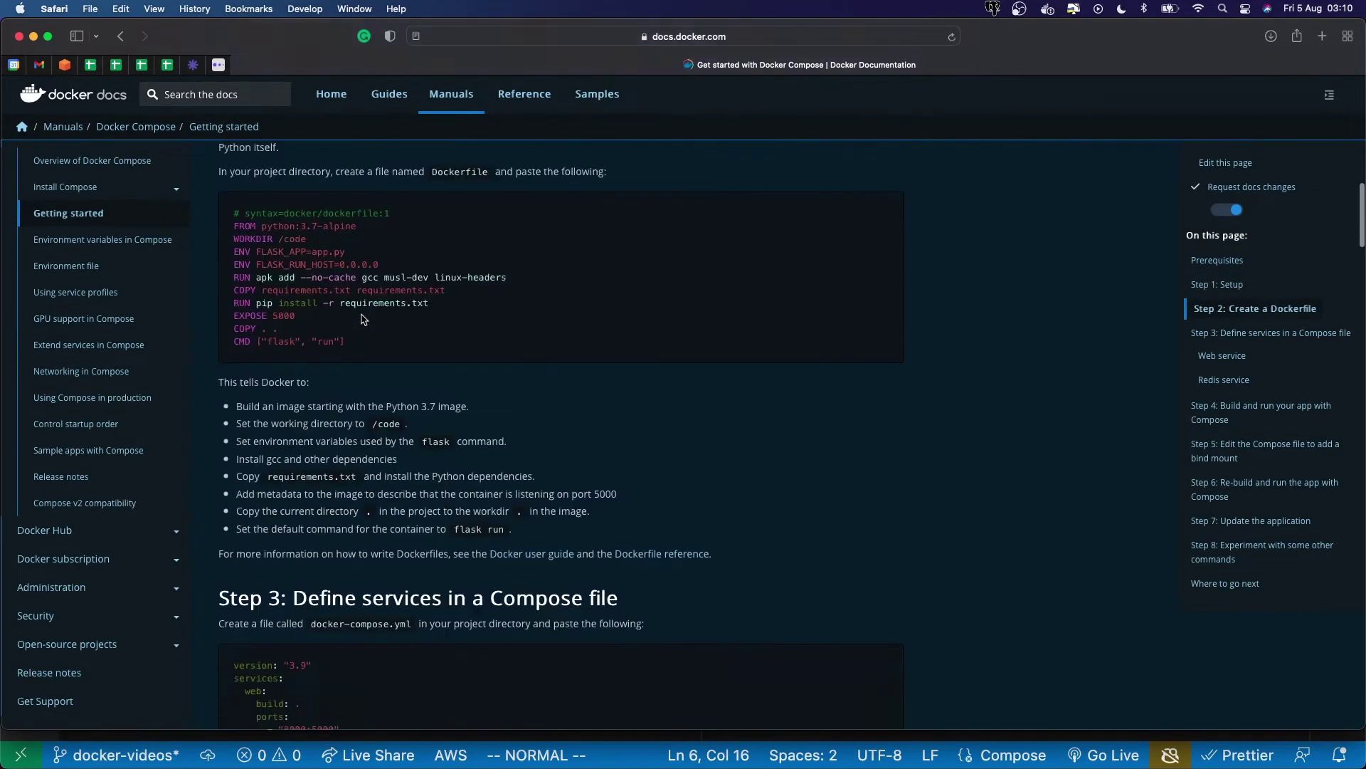
pyautogui.scroll(-8, 363, 318)
pyautogui.scroll(8, 363, 319)
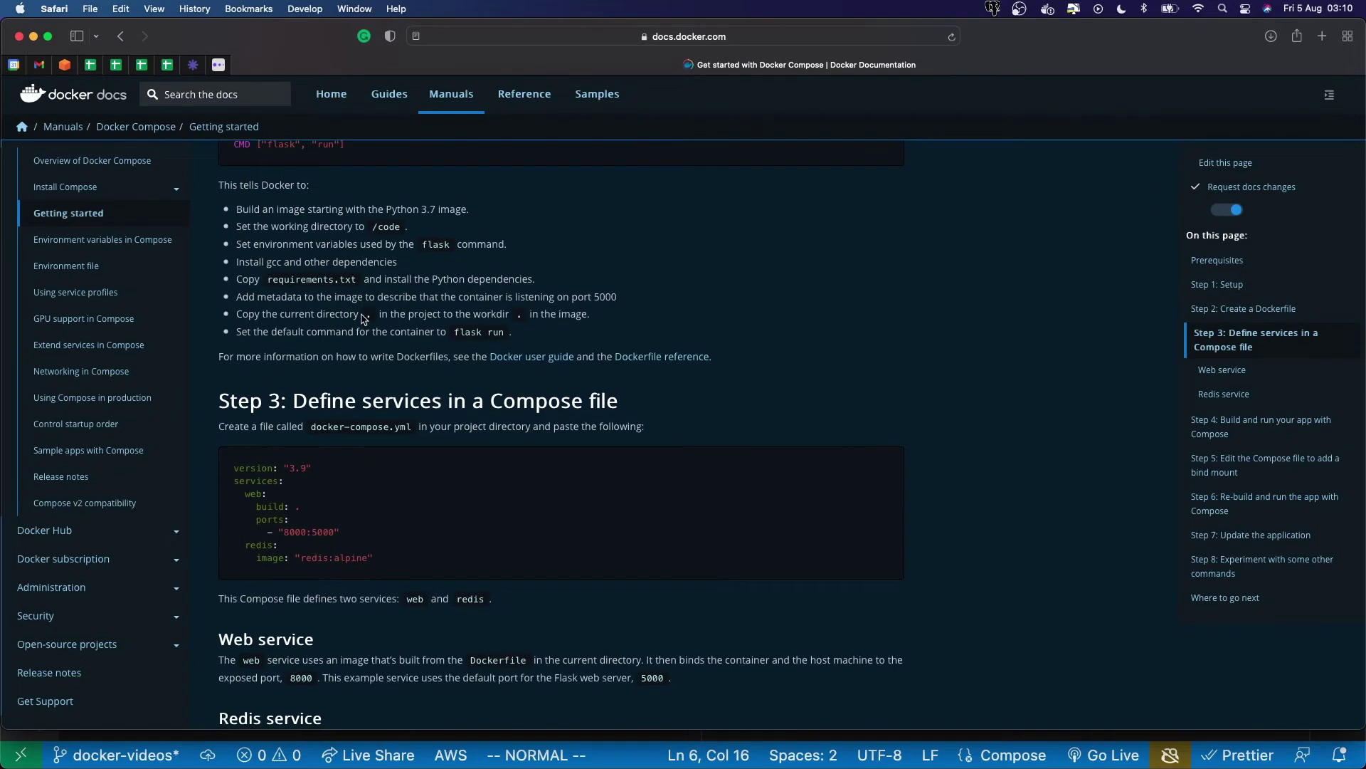
pyautogui.scroll(2, 364, 318)
pyautogui.scroll(-2, 363, 319)
pyautogui.scroll(-1, 364, 318)
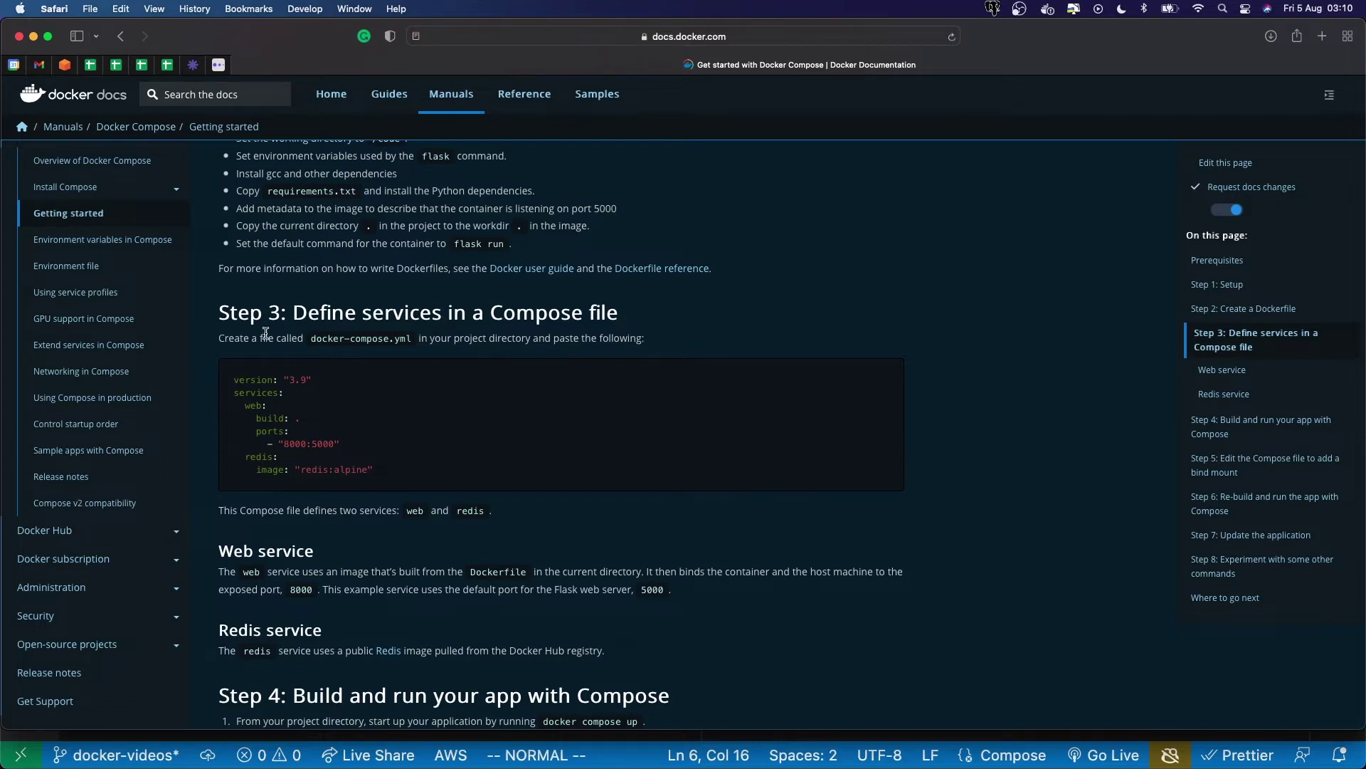
pyautogui.moveTo(371, 473); pyautogui.dragTo(213, 376)
pyautogui.press('super+c')
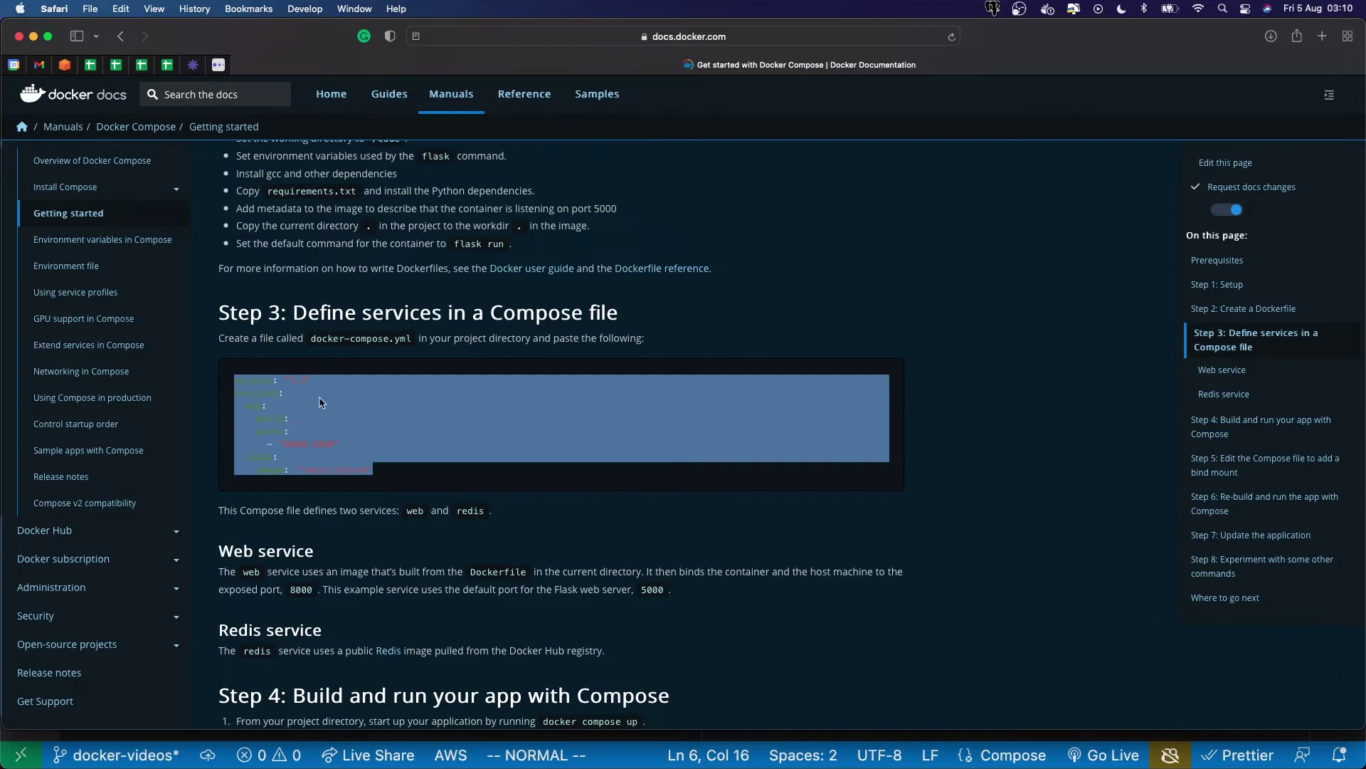
# Highlight the web and redis service names in the compose example
pyautogui.click(322, 404)
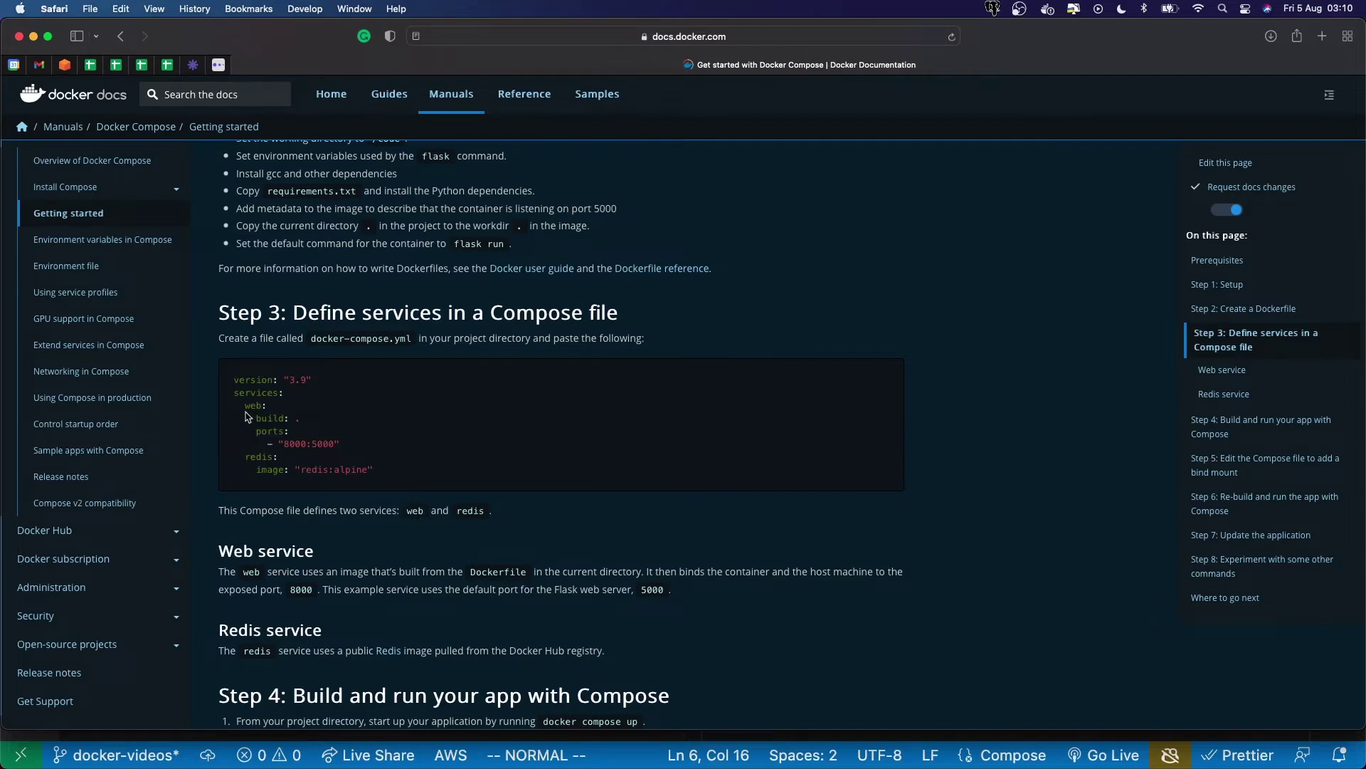
pyautogui.moveTo(243, 406); pyautogui.dragTo(262, 405)
pyautogui.moveTo(246, 457); pyautogui.dragTo(255, 458)
pyautogui.click(285, 459)
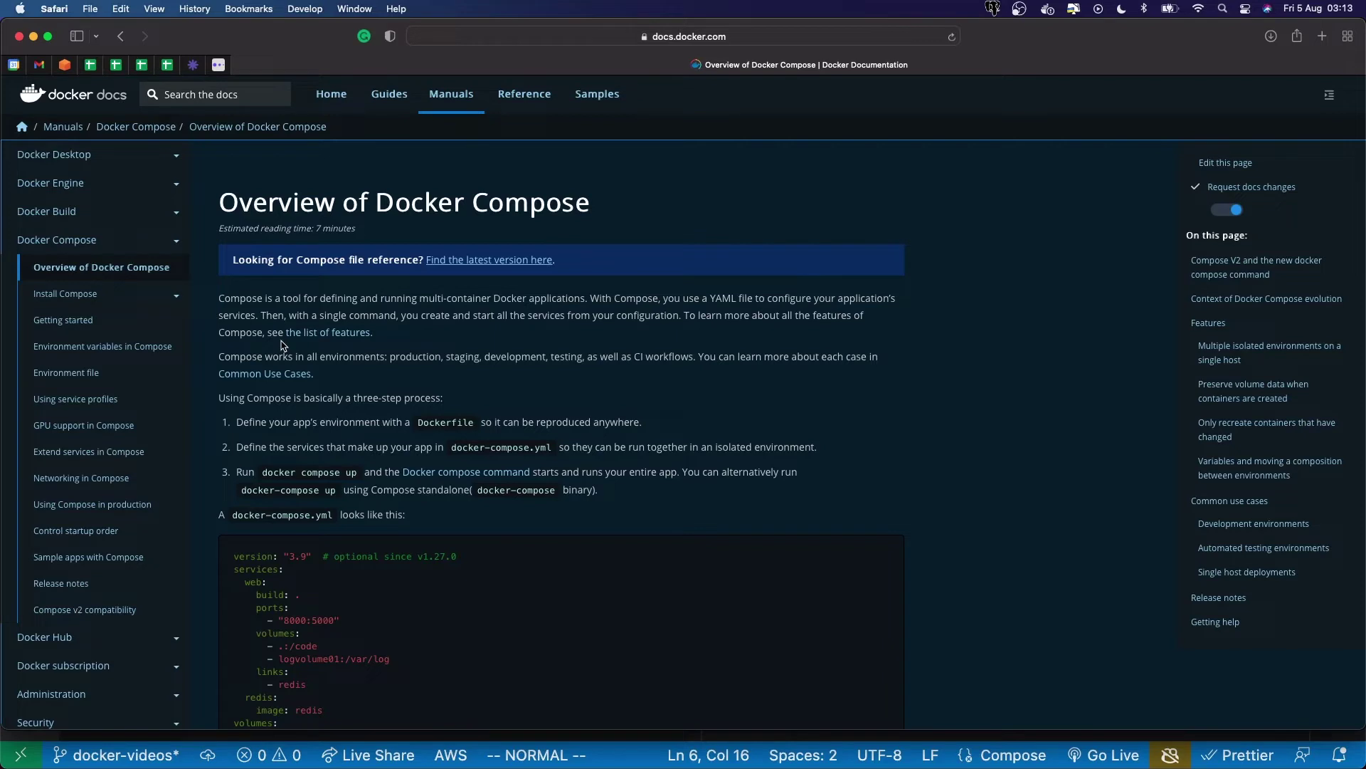
pyautogui.click(64, 373)
pyautogui.scroll(-3, 373, 406)
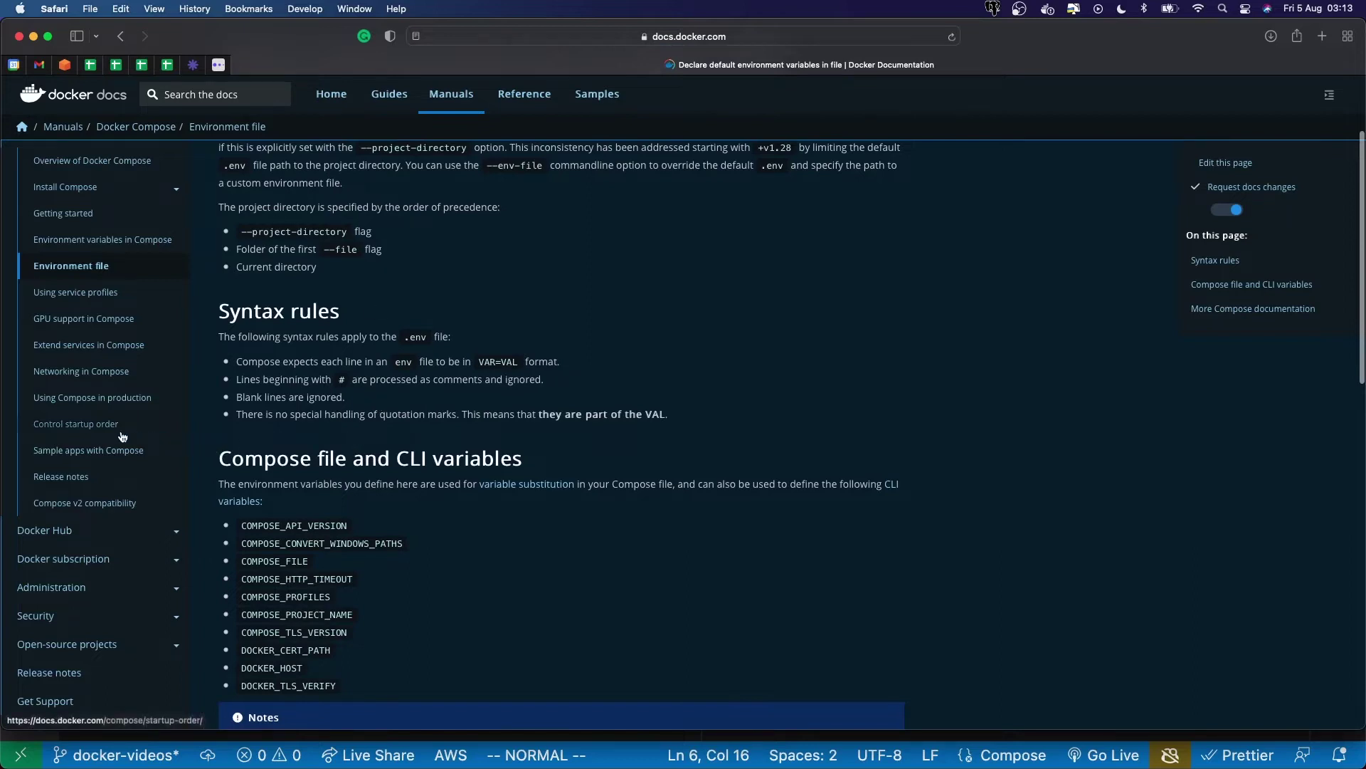
pyautogui.press('super+bracketleft')
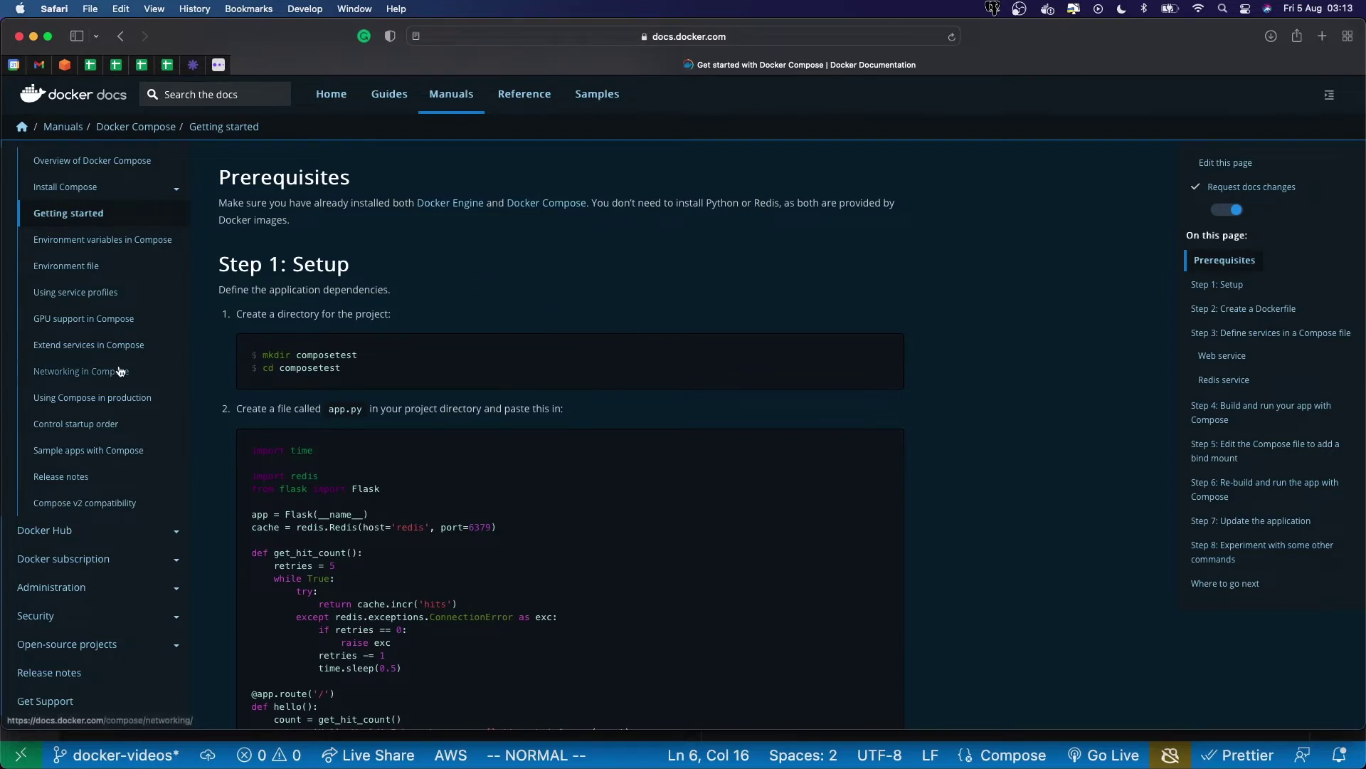
pyautogui.click(83, 319)
pyautogui.scroll(-3, 297, 389)
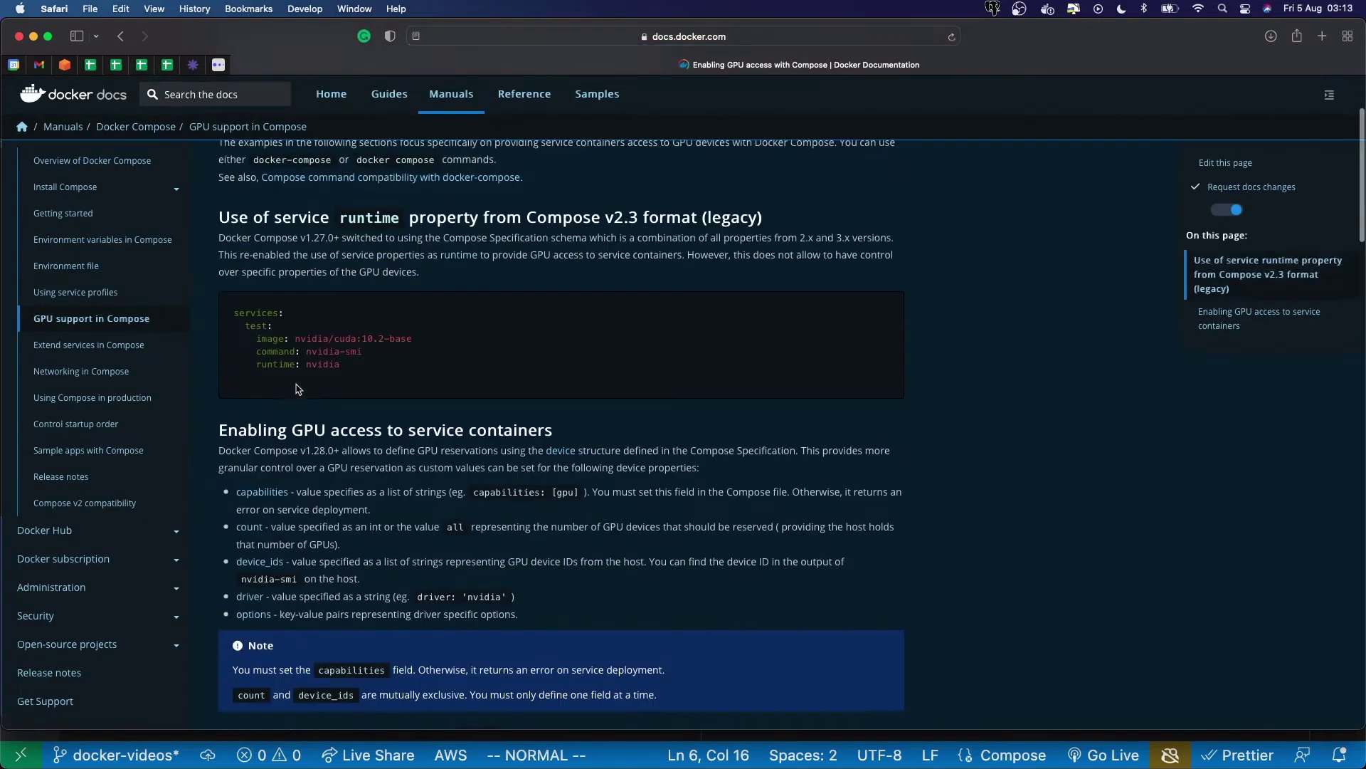
pyautogui.scroll(-5, 298, 388)
pyautogui.scroll(-3, 298, 388)
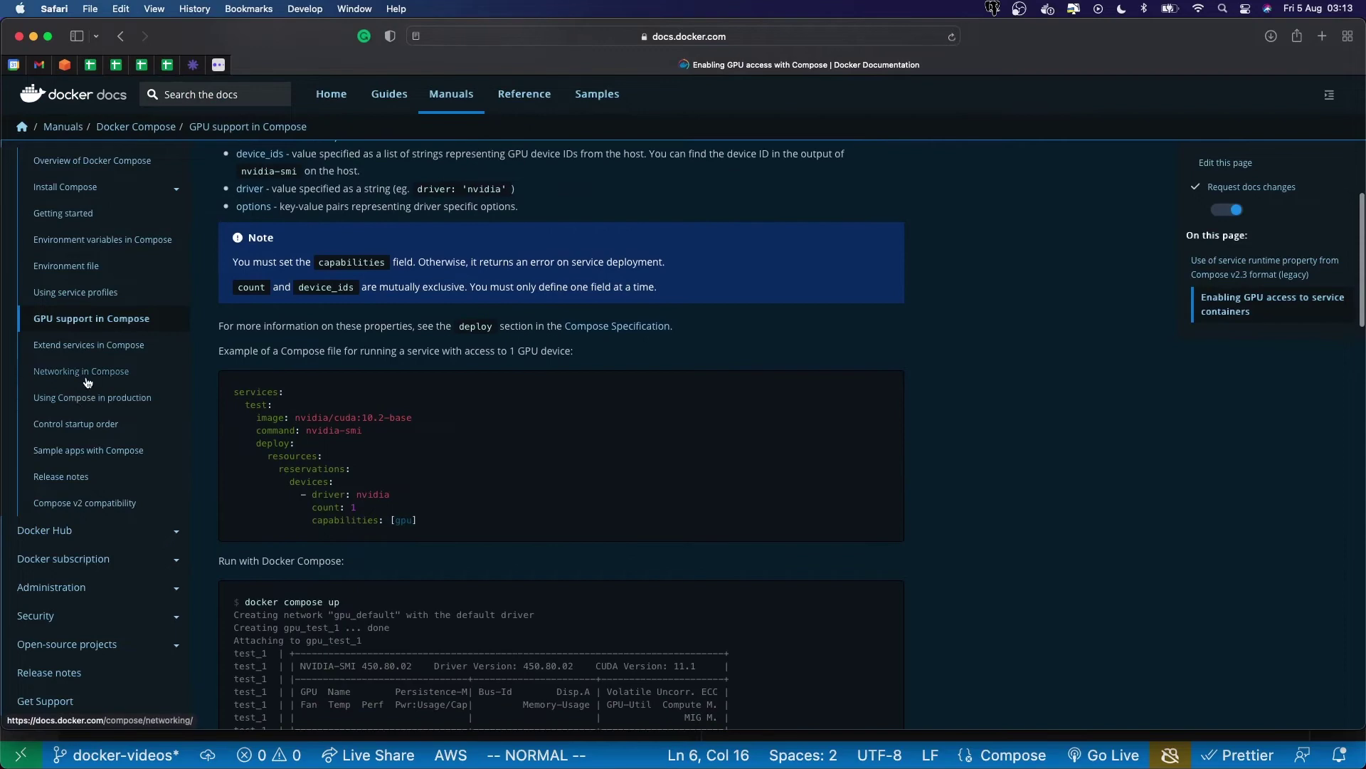
pyautogui.click(88, 374)
pyautogui.scroll(-10, 366, 349)
pyautogui.scroll(-8, 365, 349)
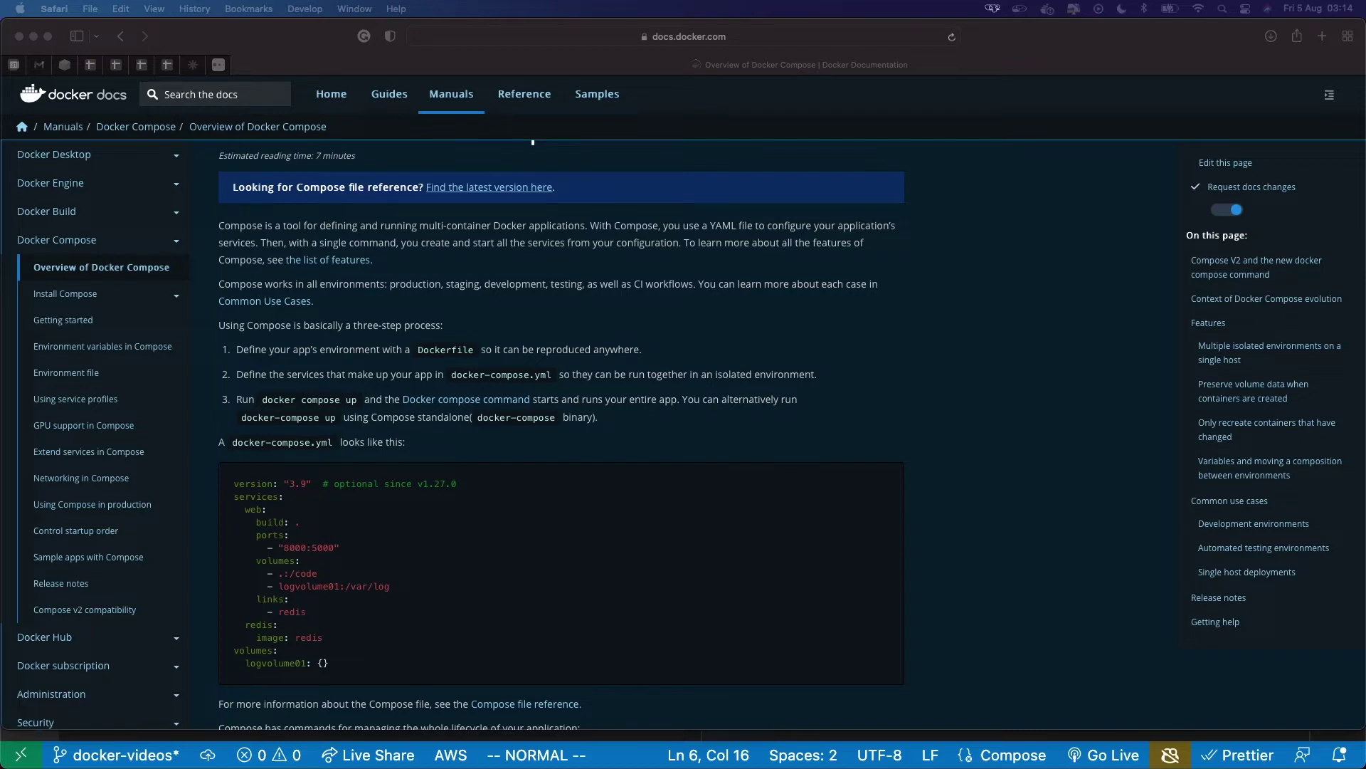
pyautogui.click(306, 529)
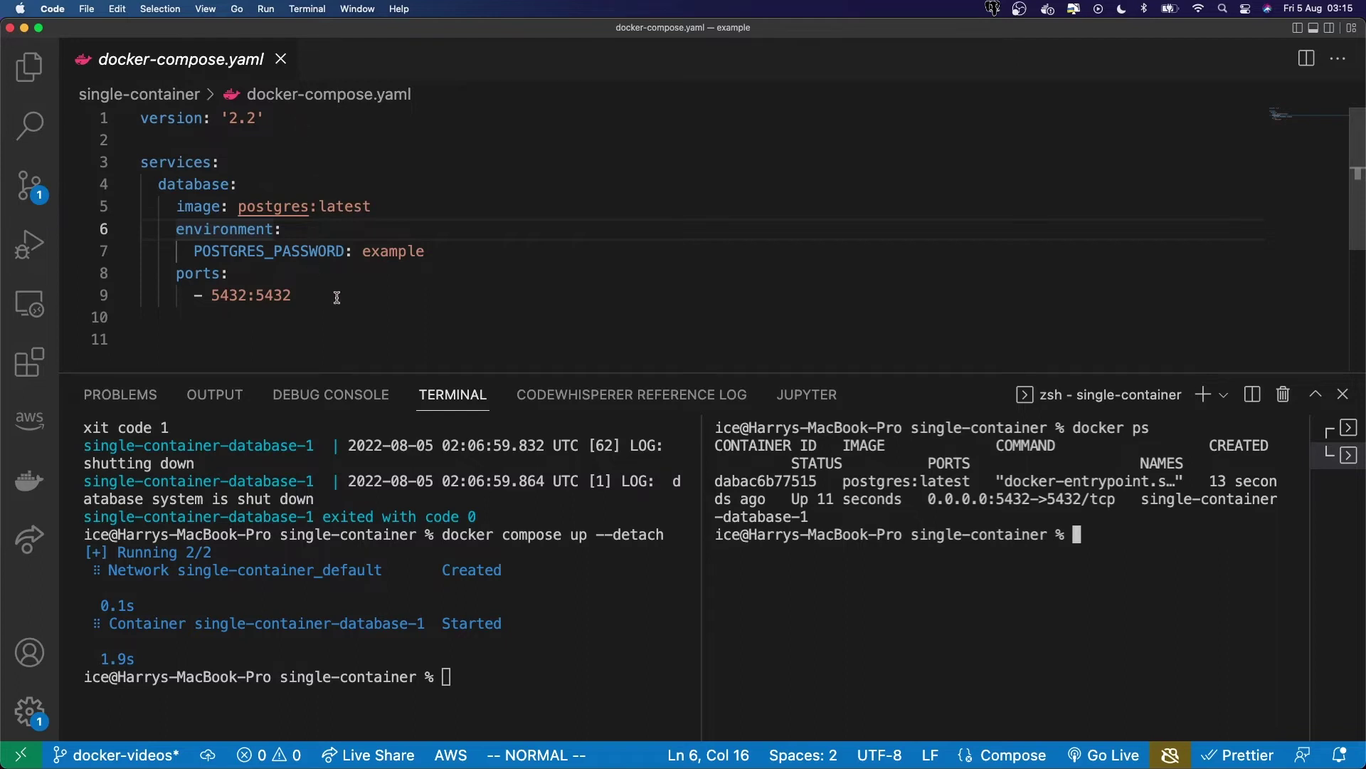
# Highlight the database and python service blocks, then open the Dockerfile
pyautogui.moveTo(337, 296); pyautogui.dragTo(125, 232)
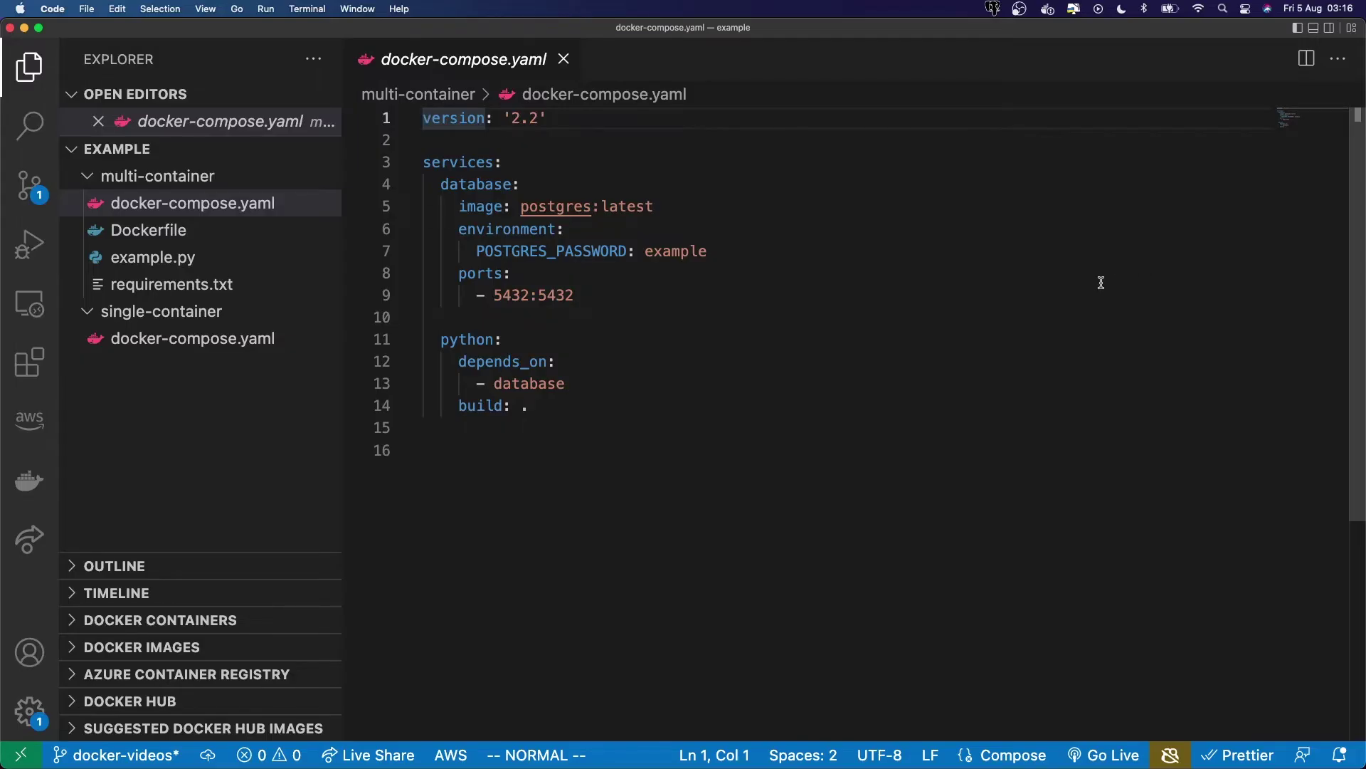
pyautogui.moveTo(440, 338); pyautogui.dragTo(647, 446)
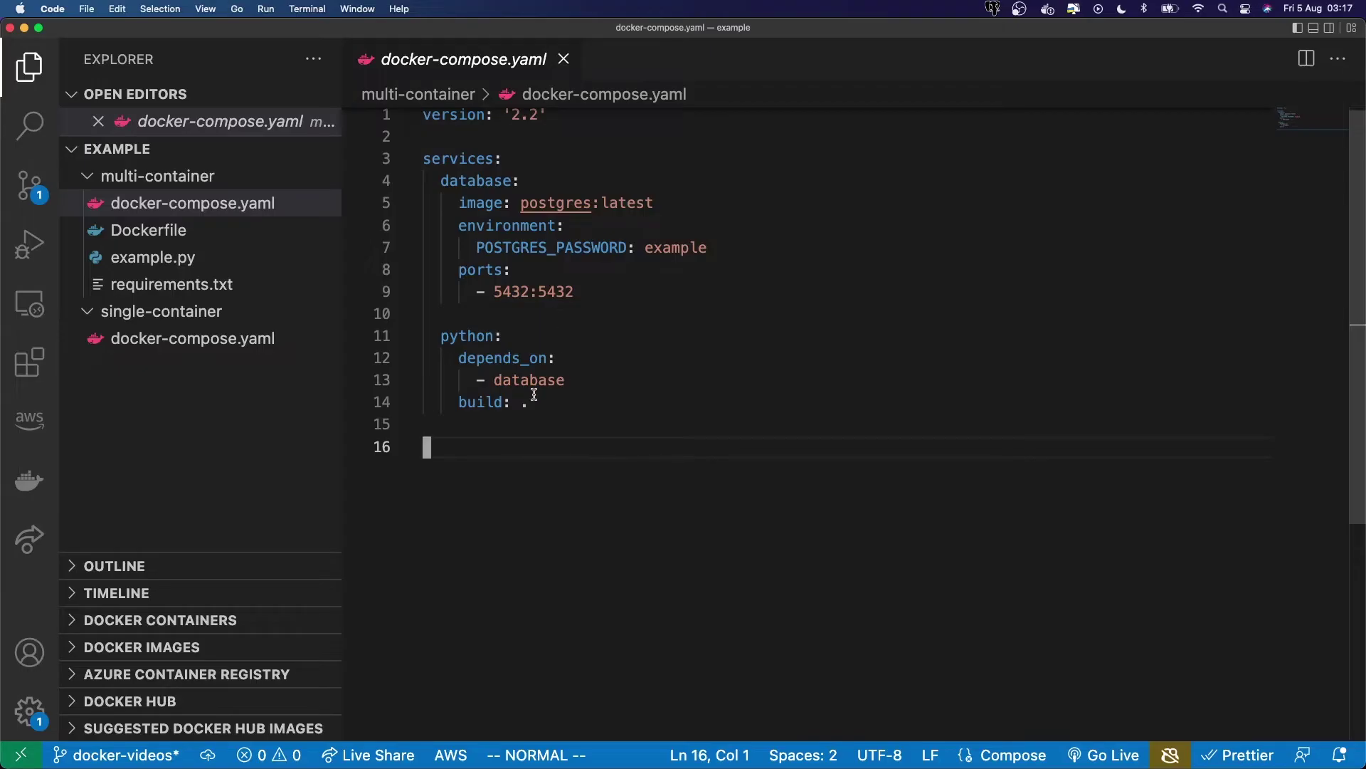
pyautogui.click(148, 230)
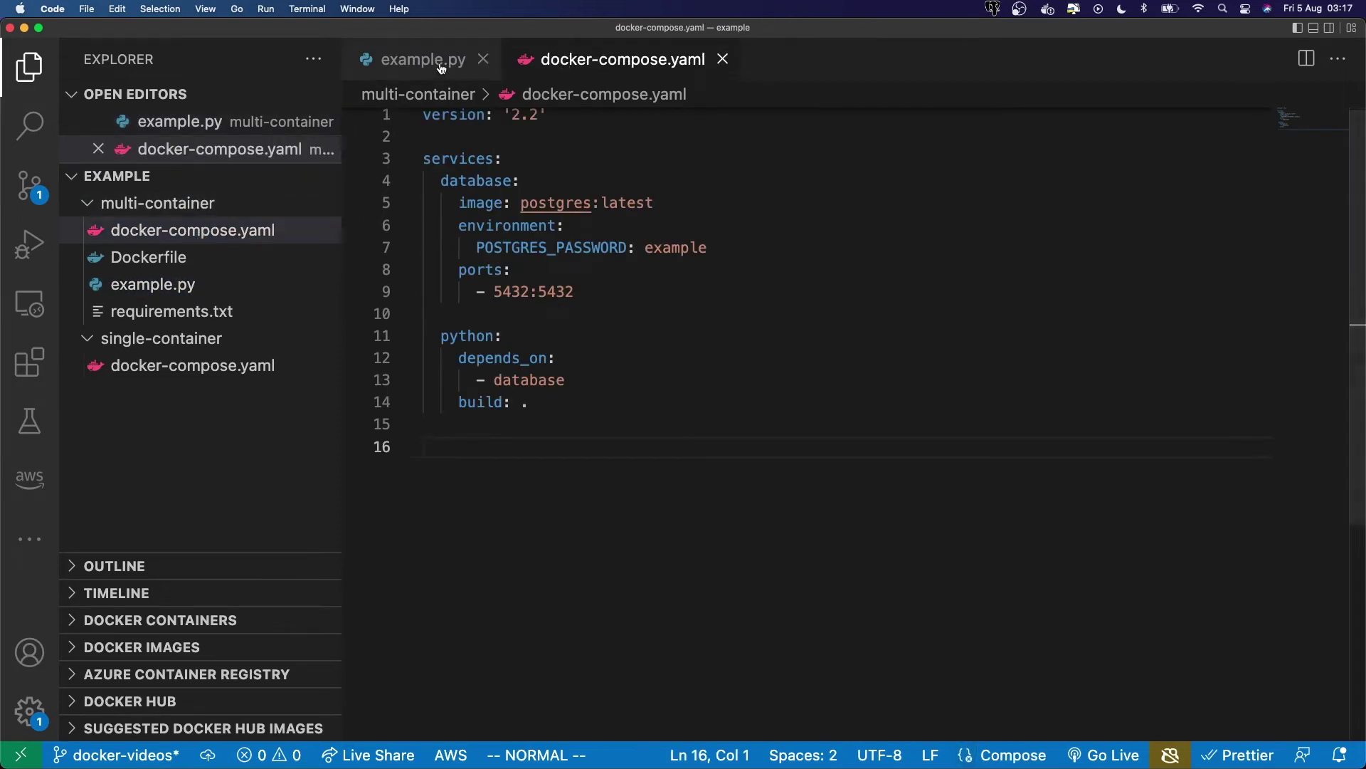
# Place example.py beside the compose file in a split editor
pyautogui.moveTo(423, 59); pyautogui.dragTo(1255, 190)
pyautogui.hotkey('ctrl', 'w')
pyautogui.press('h')
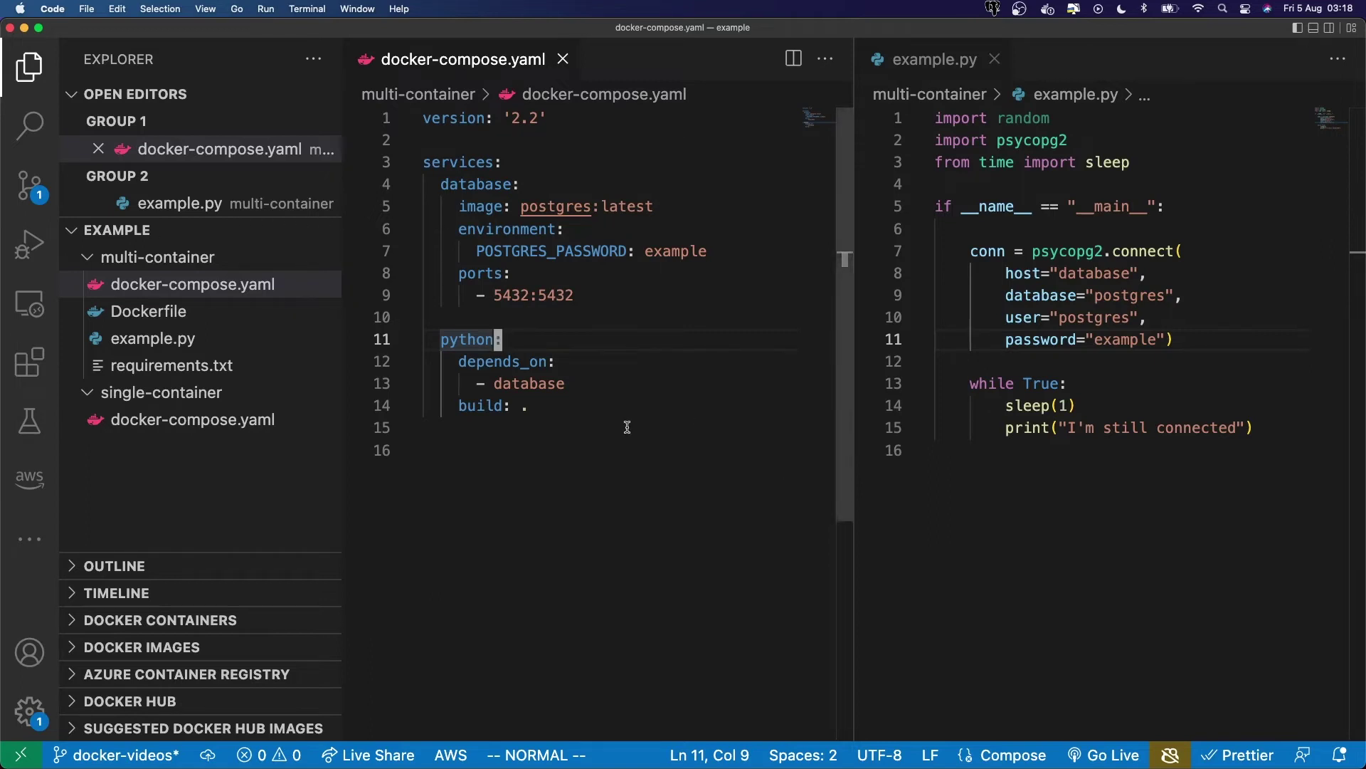
# Highlight depends_on, its database entry, and the database and python service names
pyautogui.doubleClick(502, 361)
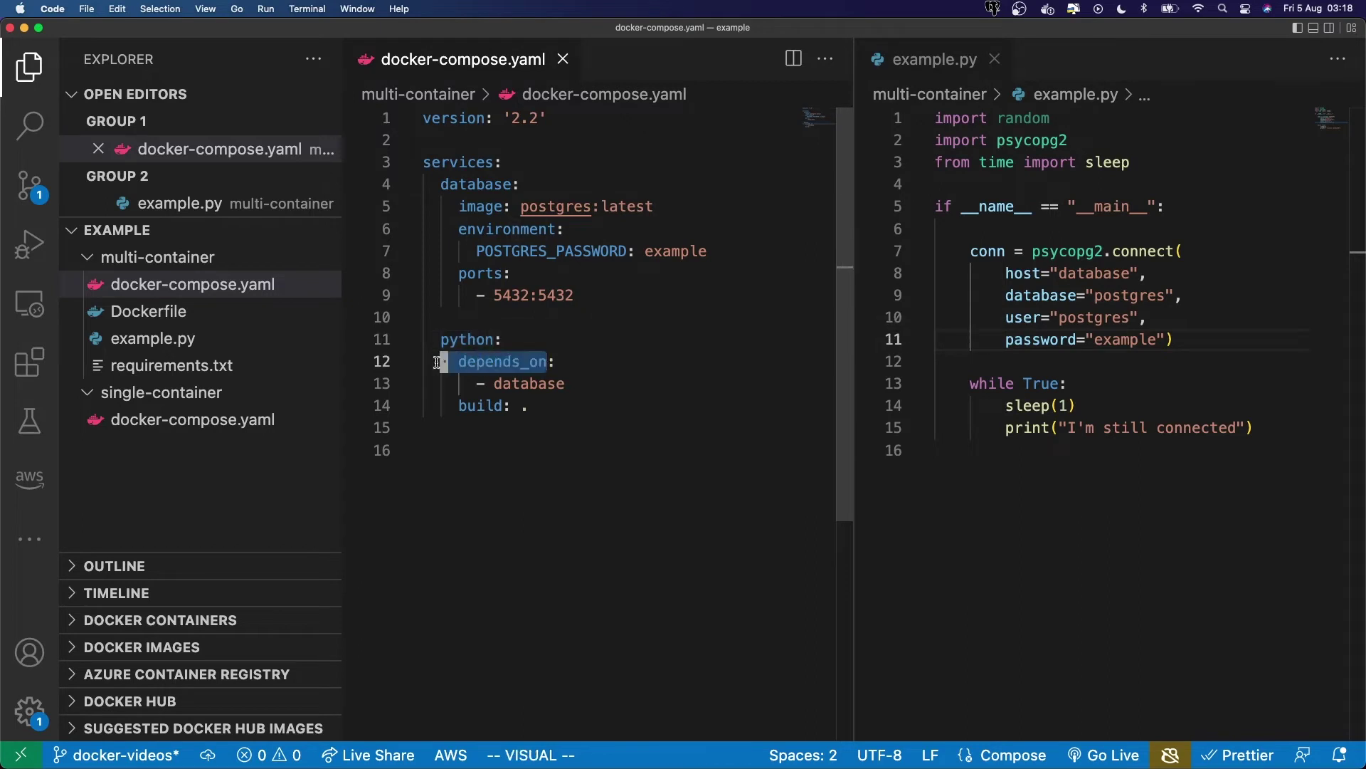
pyautogui.click(531, 383)
pyautogui.moveTo(494, 384); pyautogui.dragTo(570, 383)
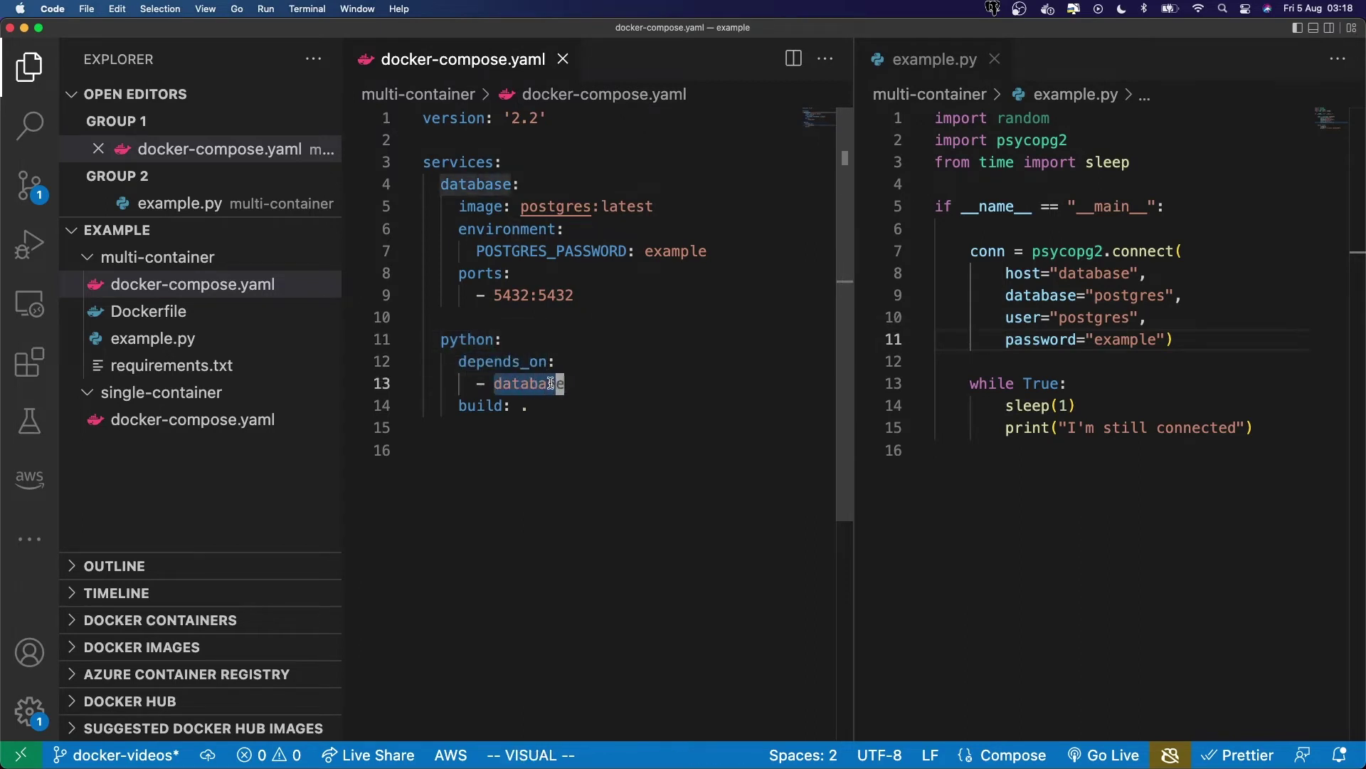
pyautogui.moveTo(512, 183); pyautogui.dragTo(442, 184)
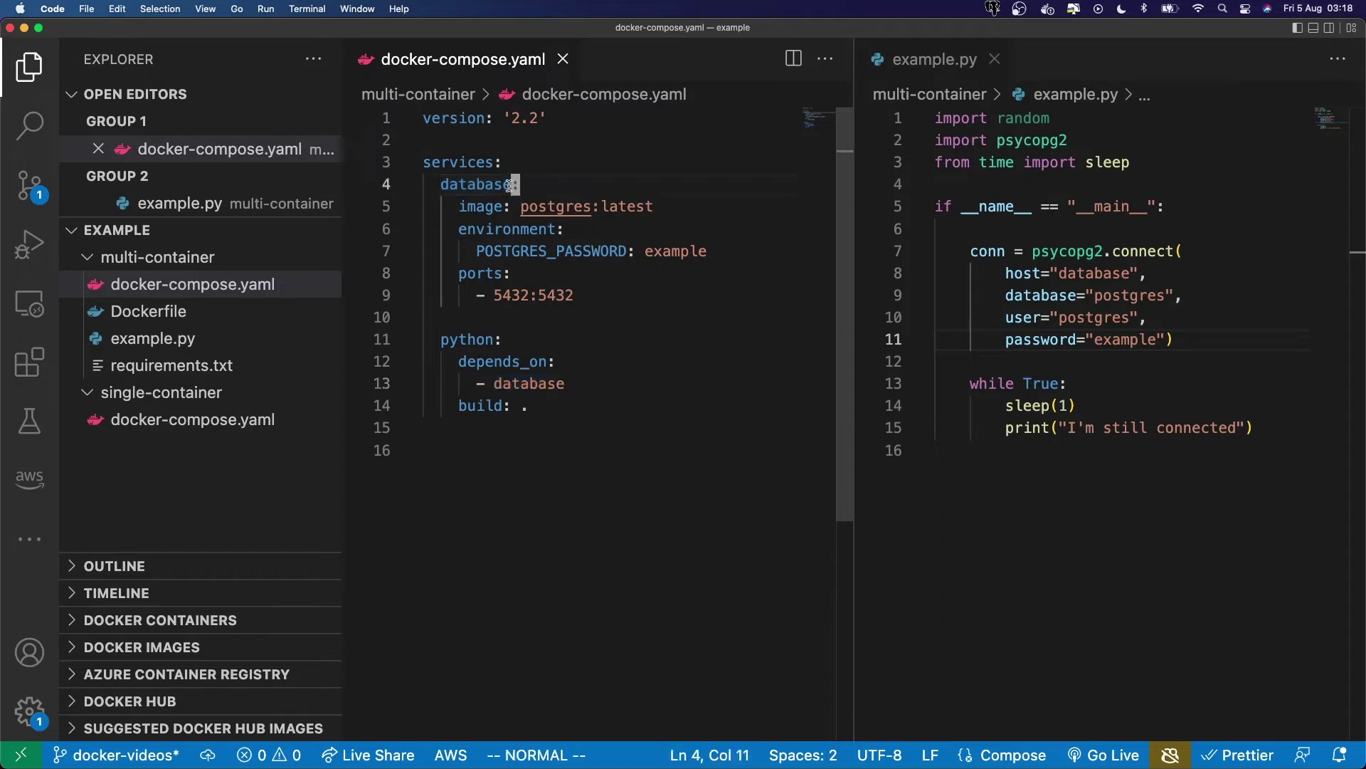
pyautogui.doubleClick(469, 340)
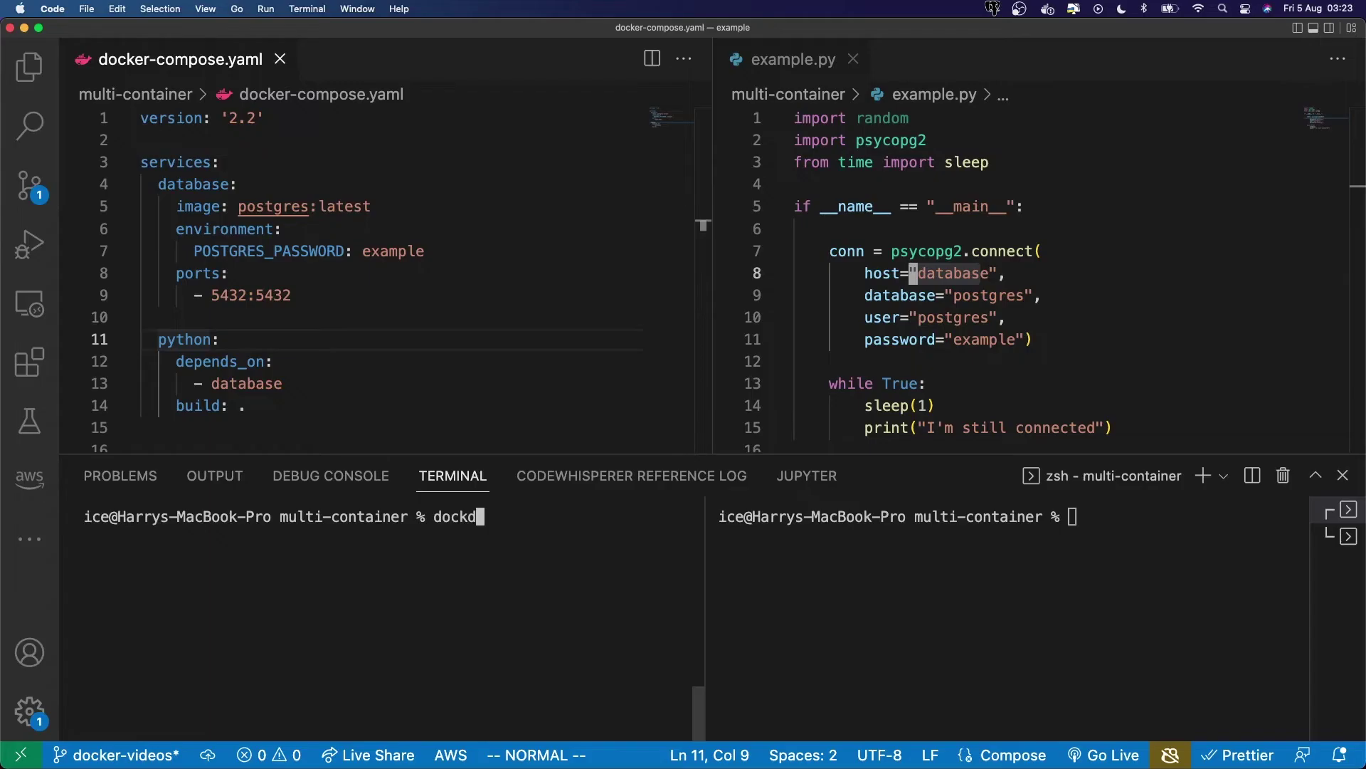
pyautogui.write('r compose ')
pyautogui.write('build')
# Build the python image with docker compose build, then start both containers with docker compose up
pyautogui.press('Return')
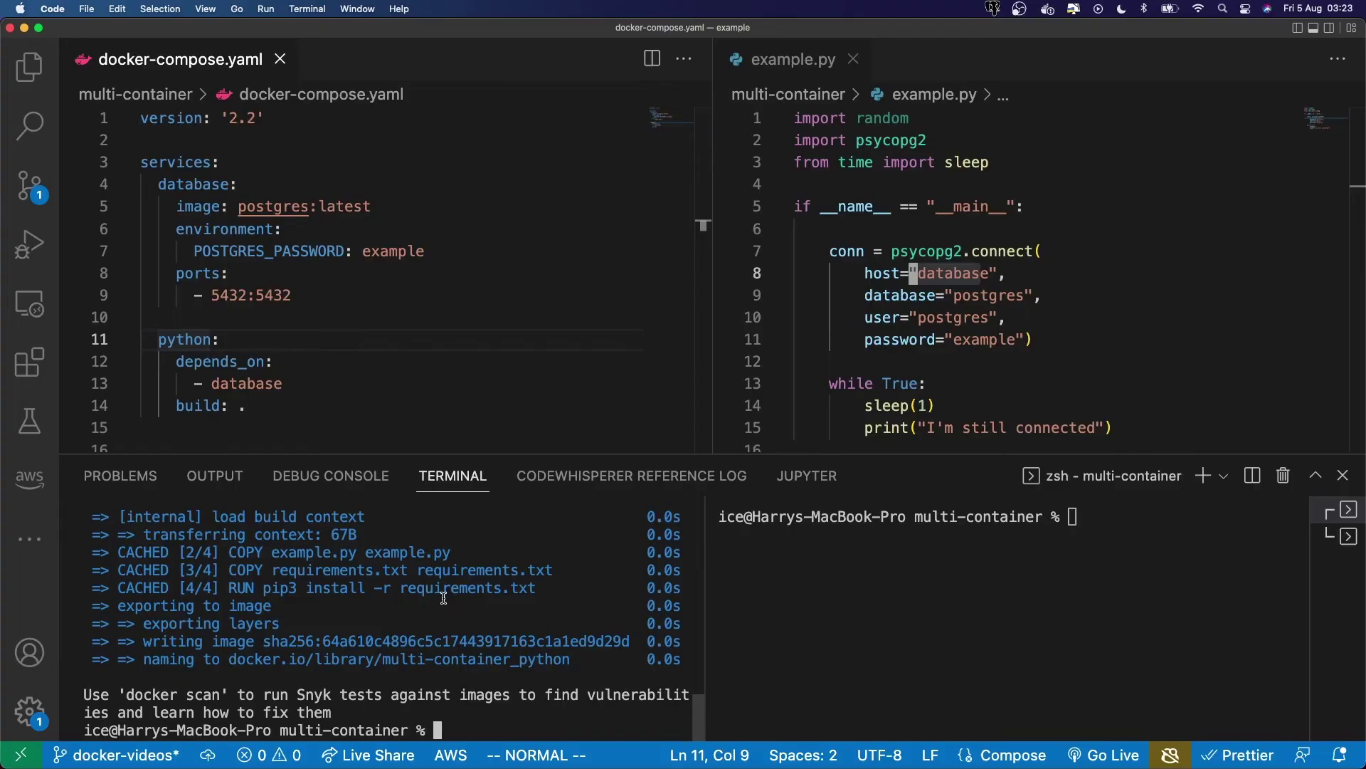
pyautogui.write('d')
pyautogui.write('ockercompose up')
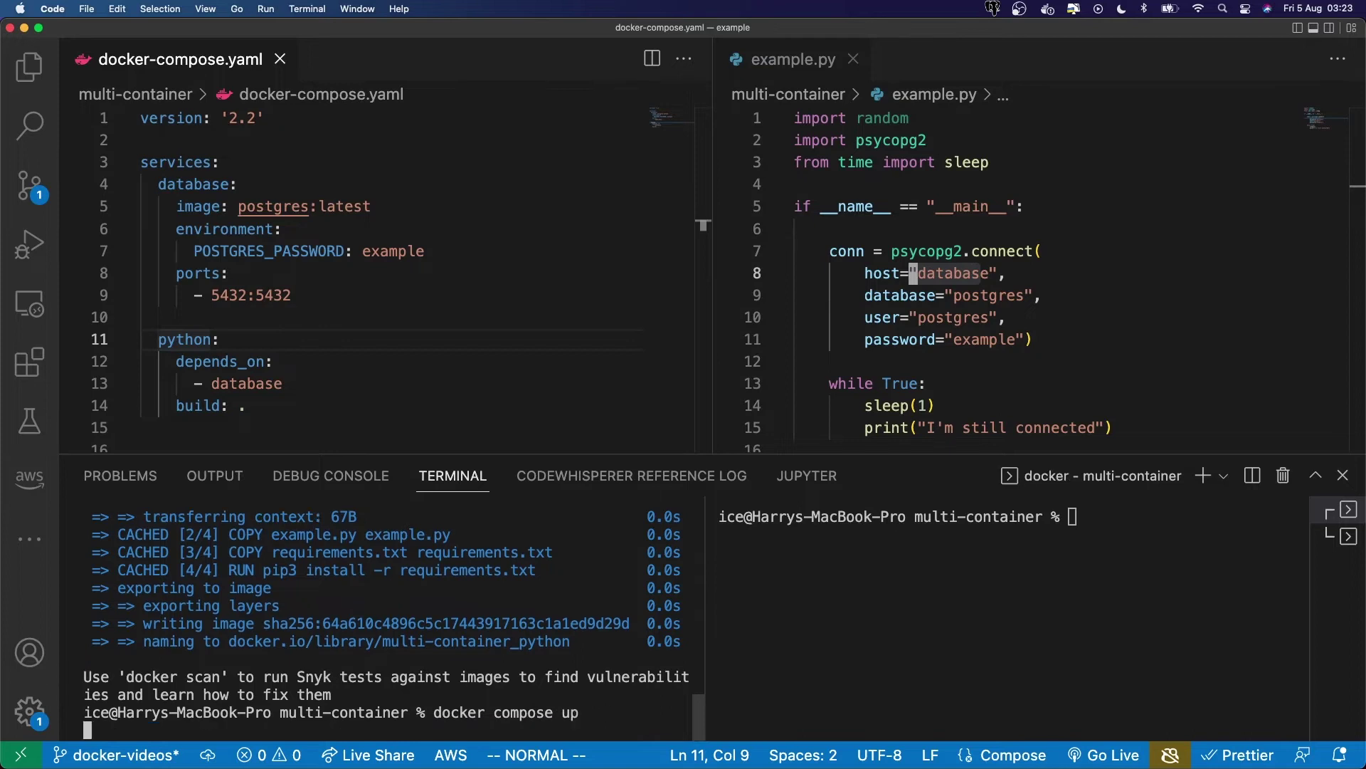
pyautogui.press('Return')
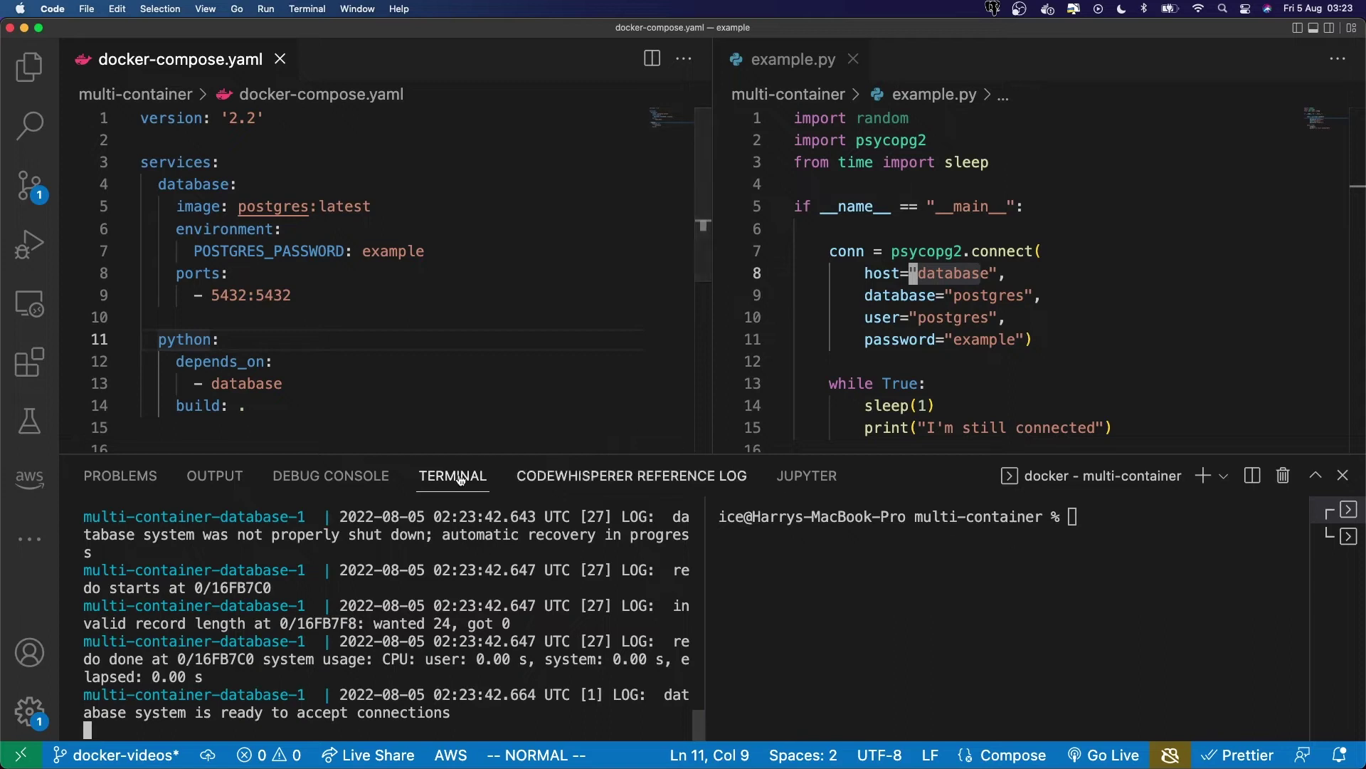
# Run docker ps in the right terminal pane and widen it
pyautogui.click(1181, 652)
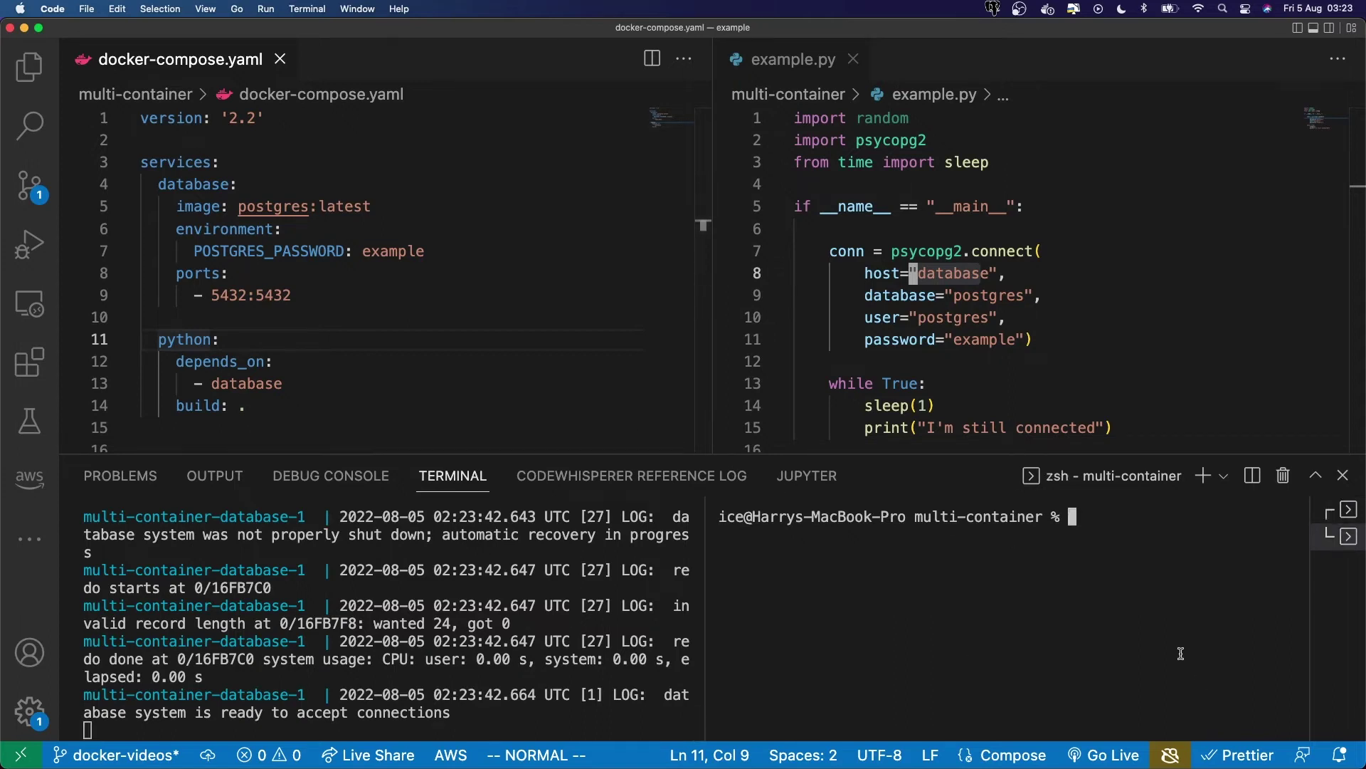
pyautogui.write('docker ps')
pyautogui.press('Return')
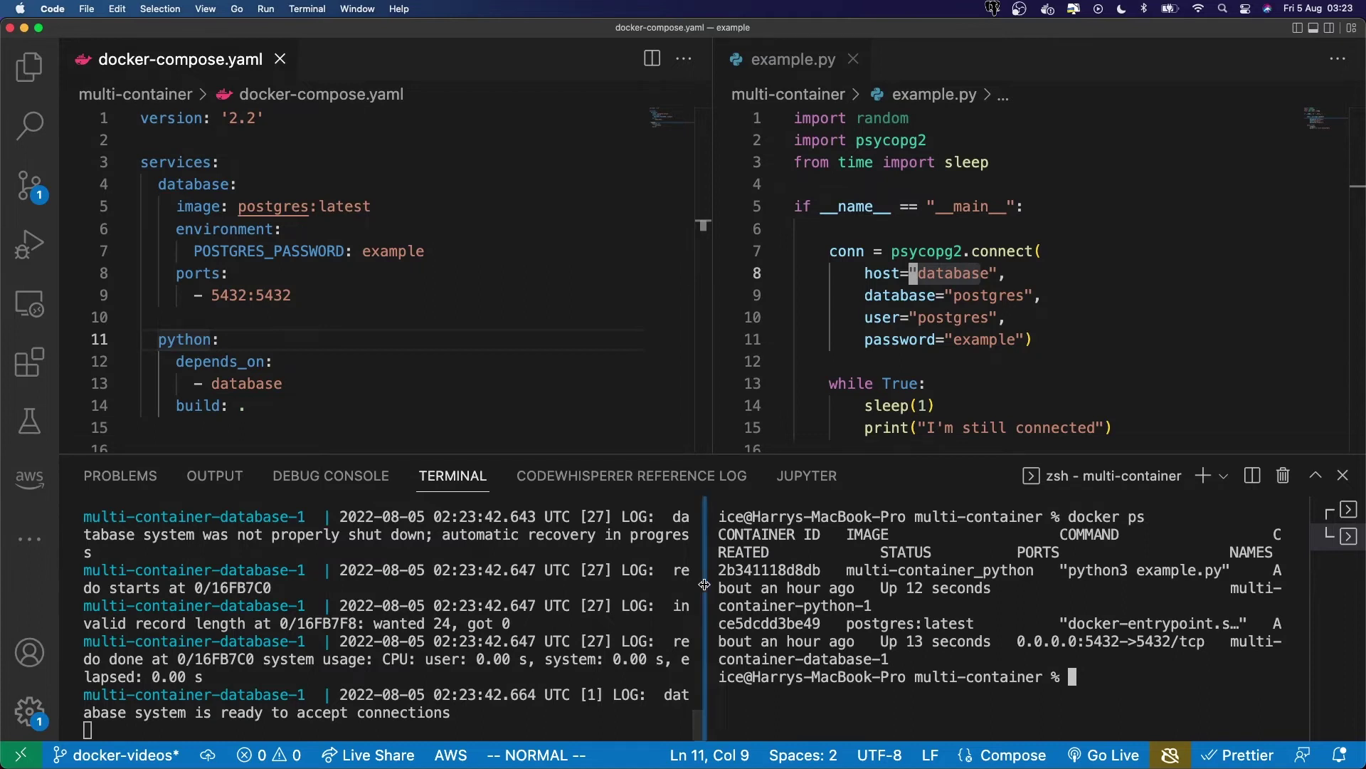
pyautogui.moveTo(706, 587); pyautogui.dragTo(203, 609)
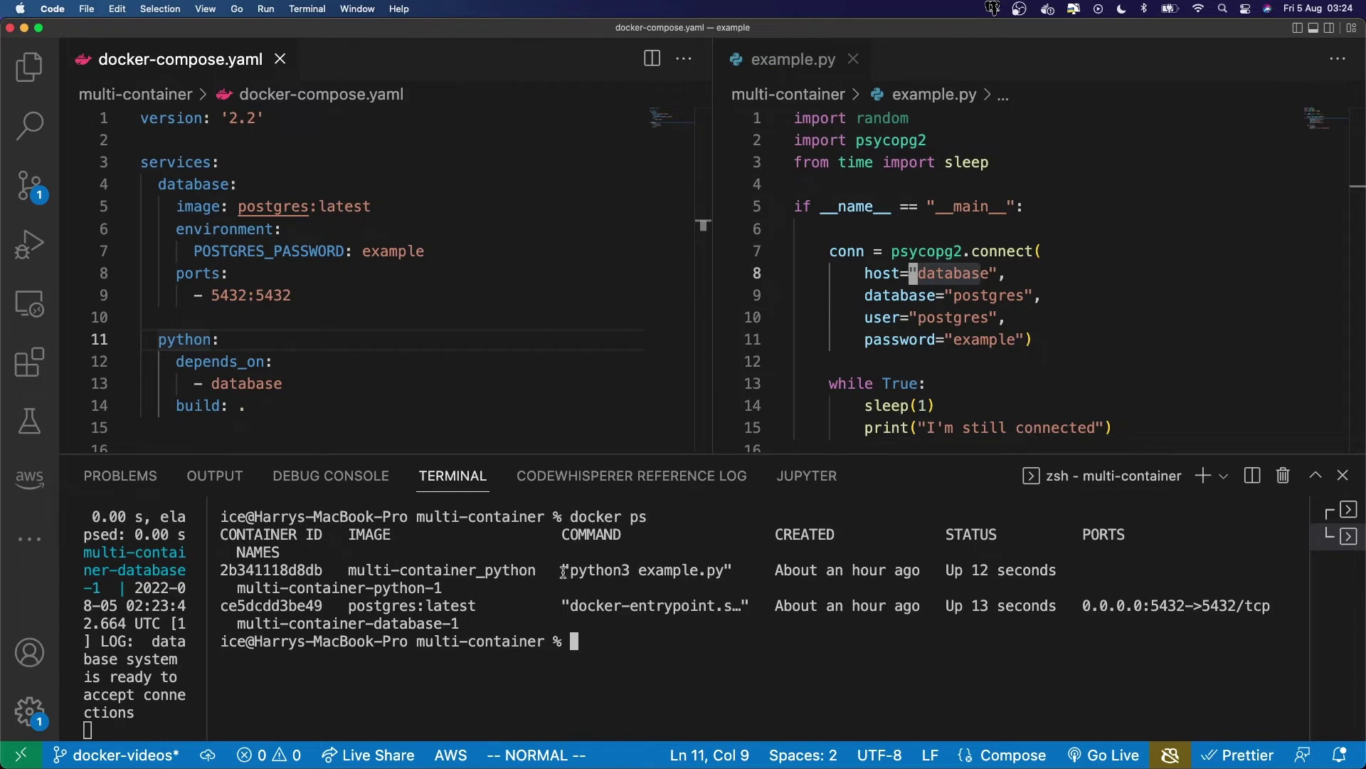
# Highlight the multi-container_python and postgres:latest image names in the listing
pyautogui.doubleClick(477, 571)
pyautogui.click(377, 604)
pyautogui.moveTo(351, 605); pyautogui.dragTo(483, 606)
pyautogui.click(483, 607)
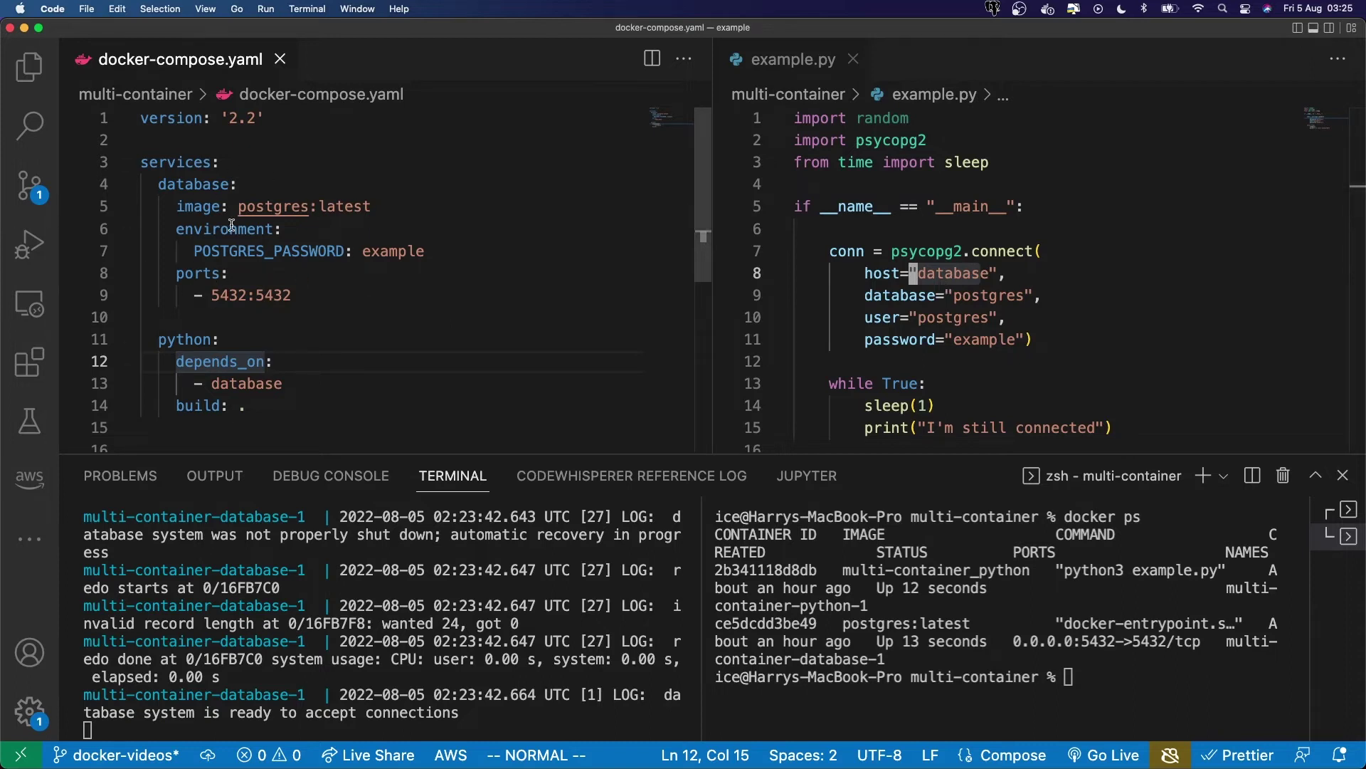
pyautogui.write('2dd')
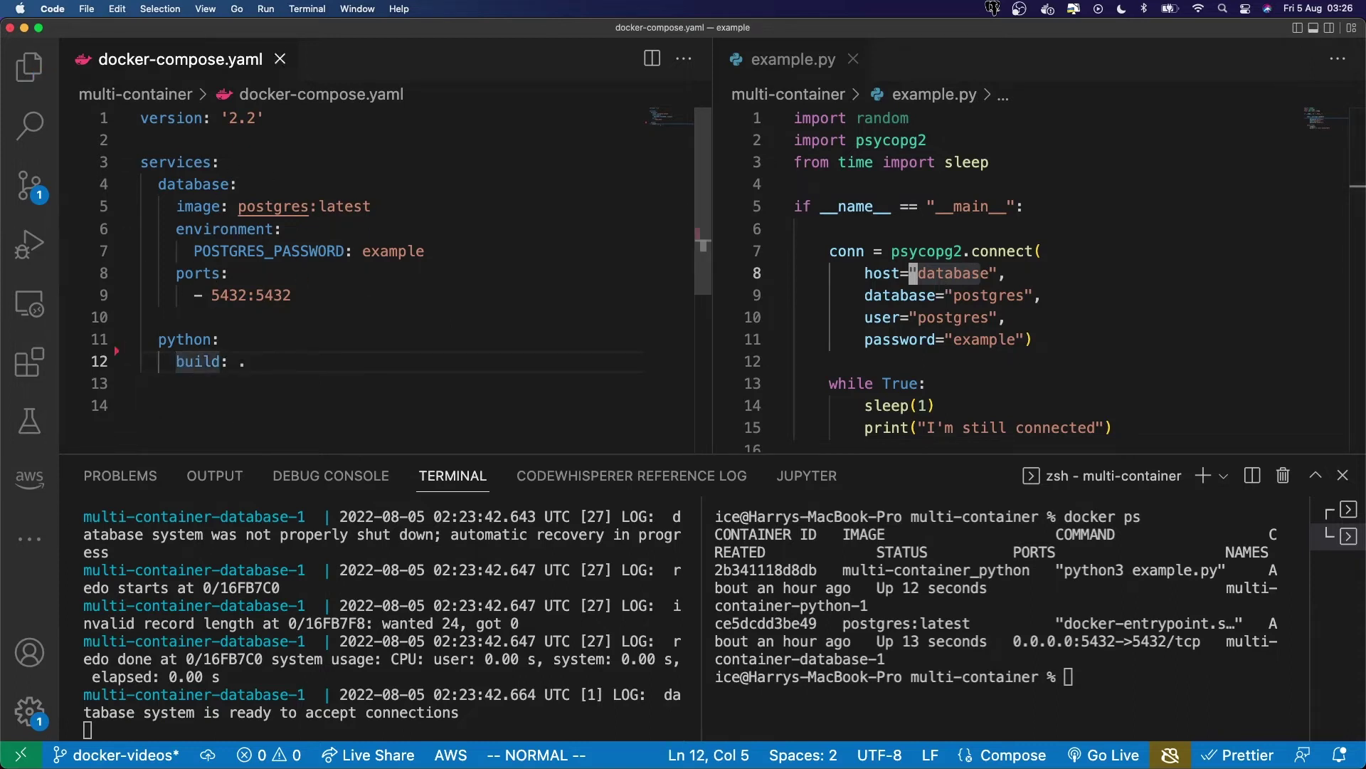
# Save the compose file without depends_on and stop the running containers
pyautogui.press('super+s')
pyautogui.click(937, 597)
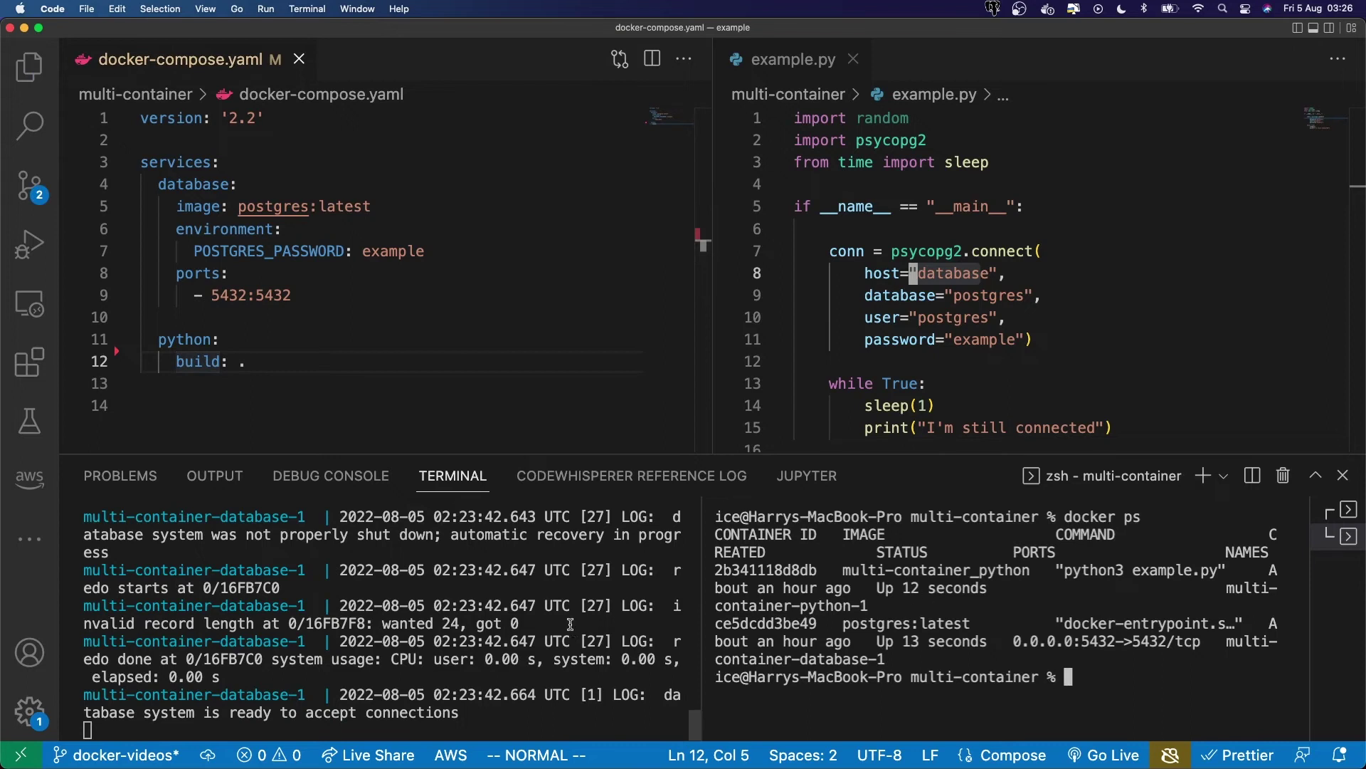
pyautogui.hotkey('ctrl', 'c')
pyautogui.write('docker compose up')
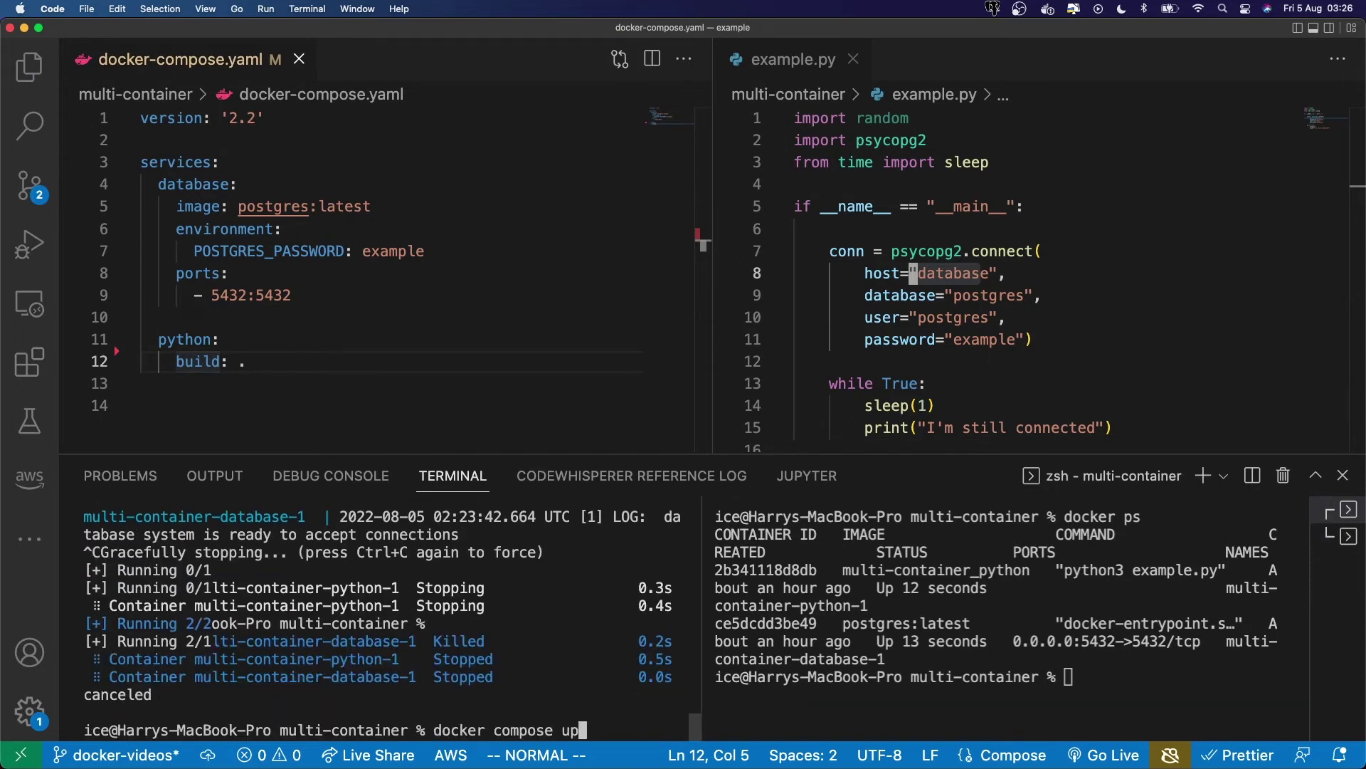
# Rerun the containers and highlight the python service's connection refused errors
pyautogui.press('Return')
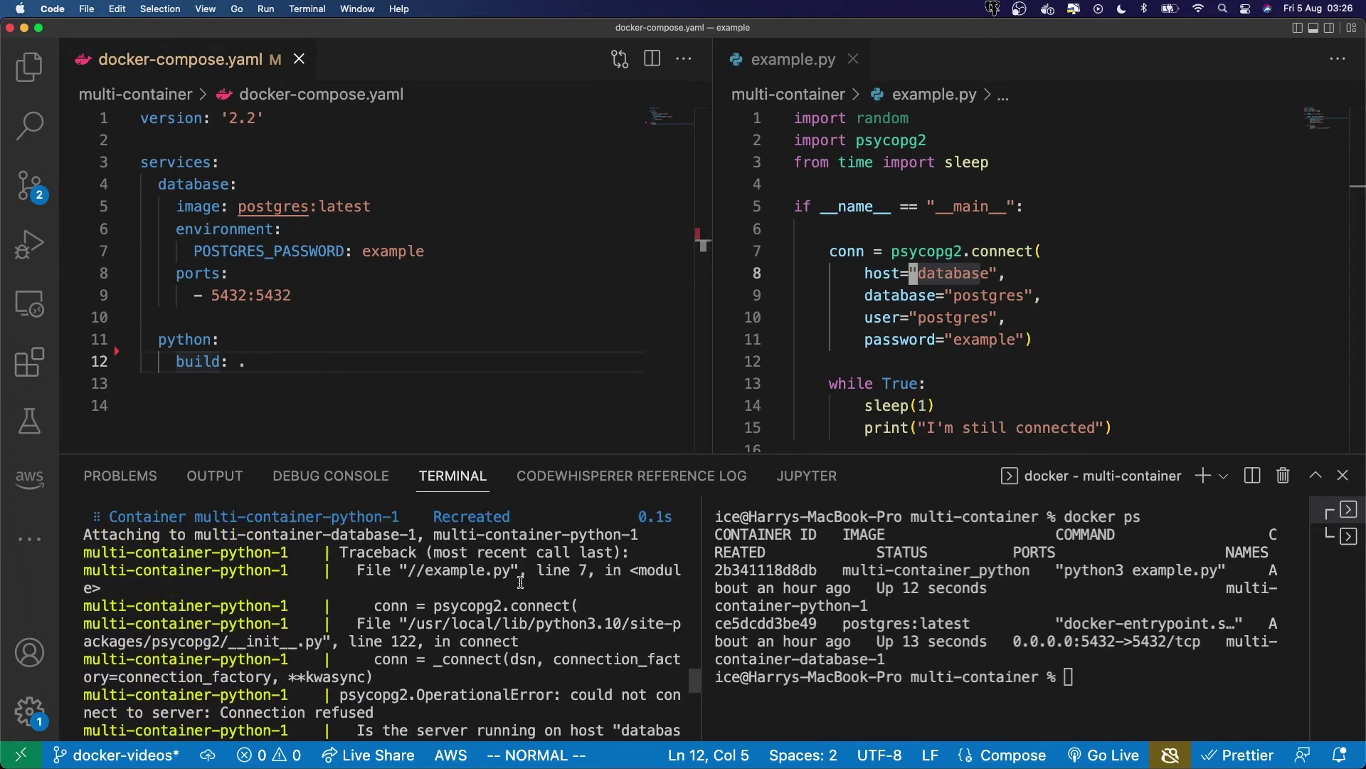
pyautogui.moveTo(699, 558); pyautogui.dragTo(1052, 598)
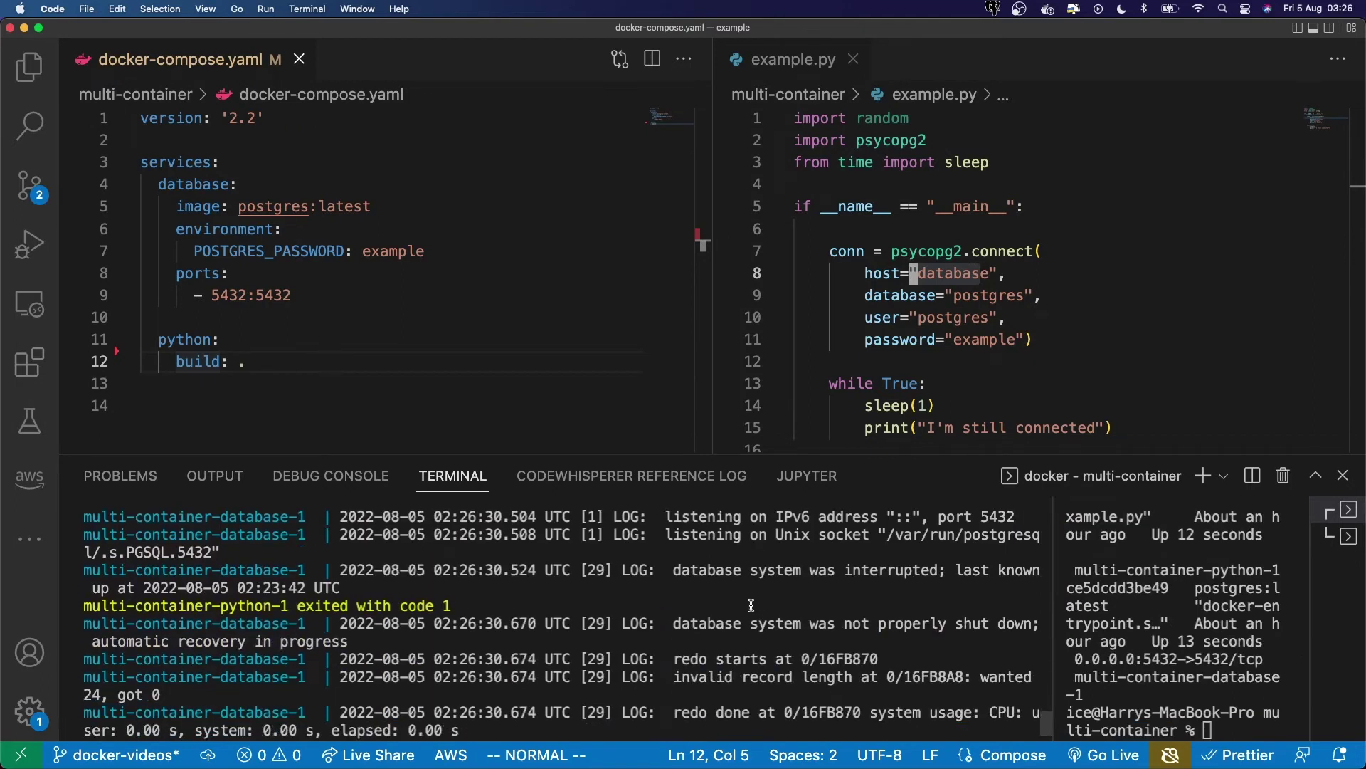
pyautogui.scroll(5, 731, 614)
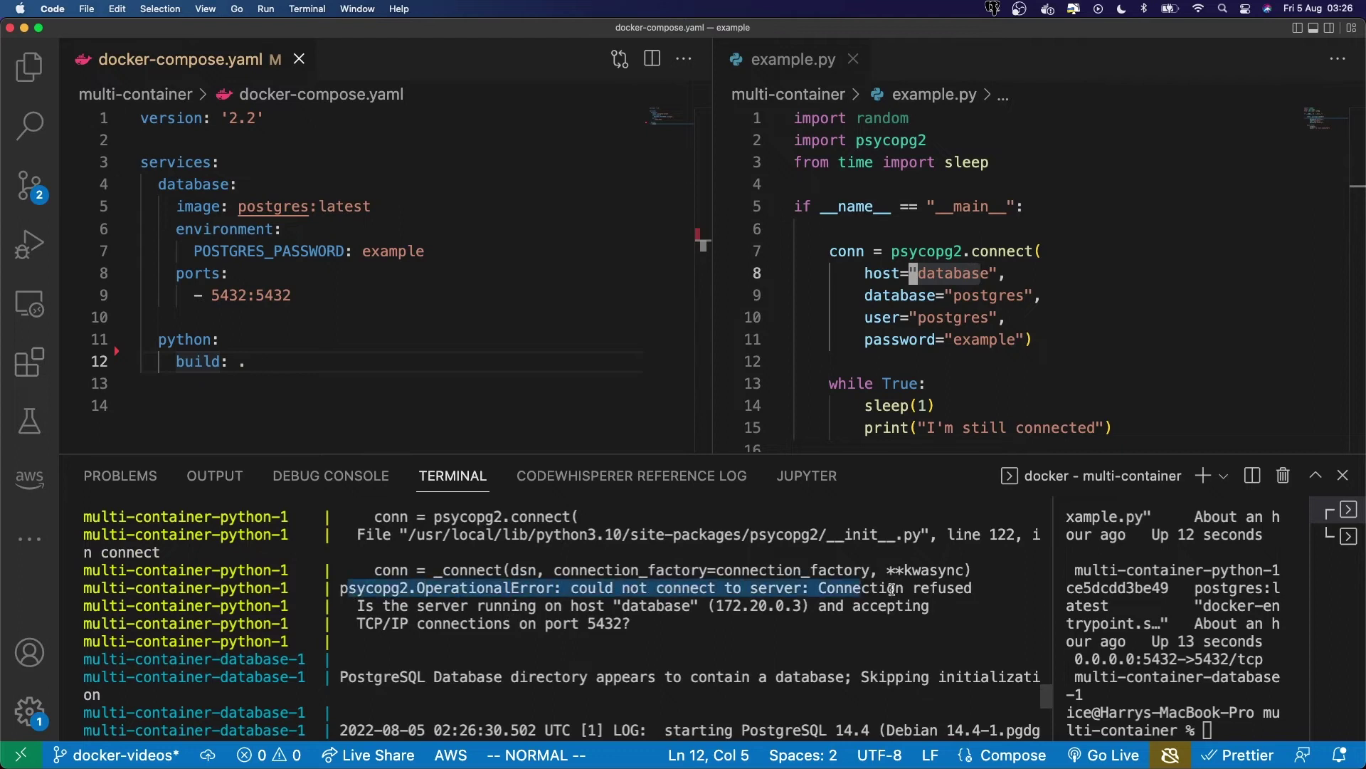
pyautogui.moveTo(1049, 592); pyautogui.dragTo(1004, 631)
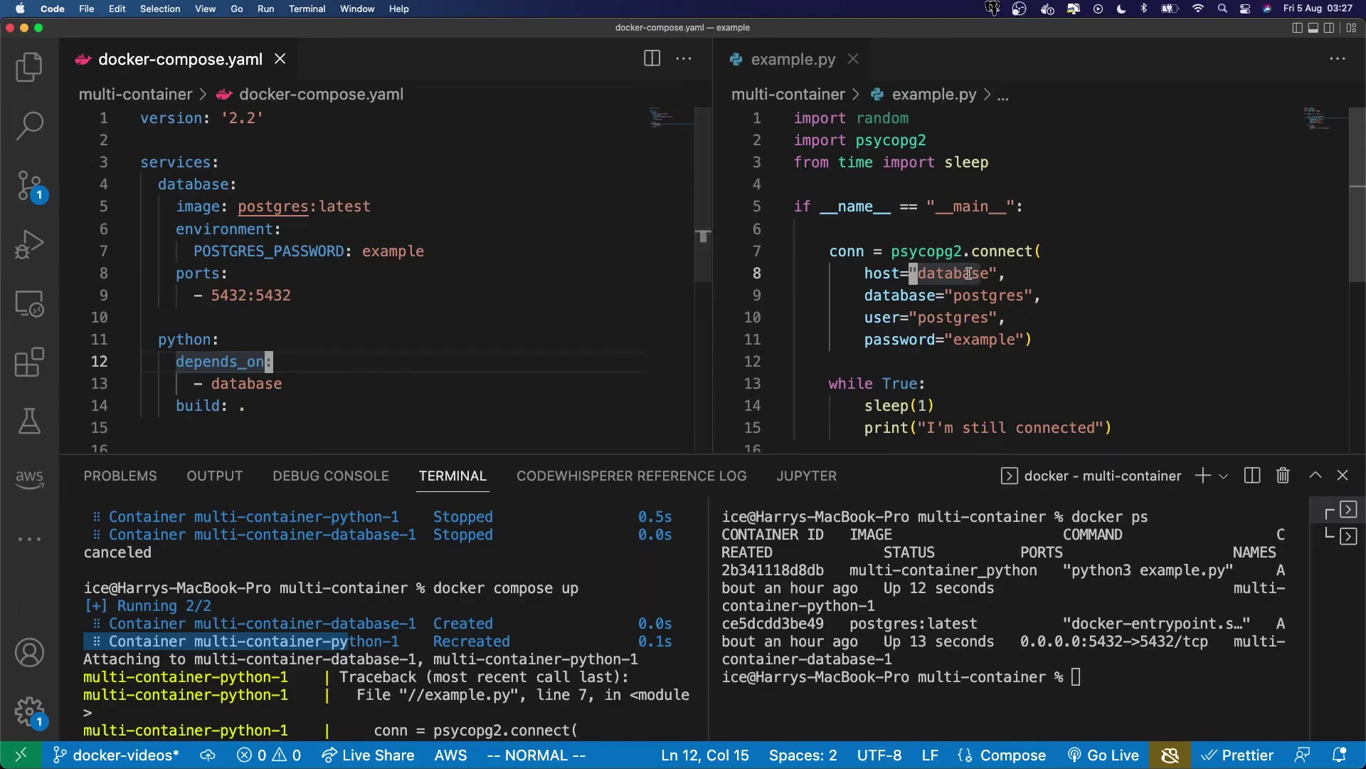
pyautogui.doubleClick(956, 273)
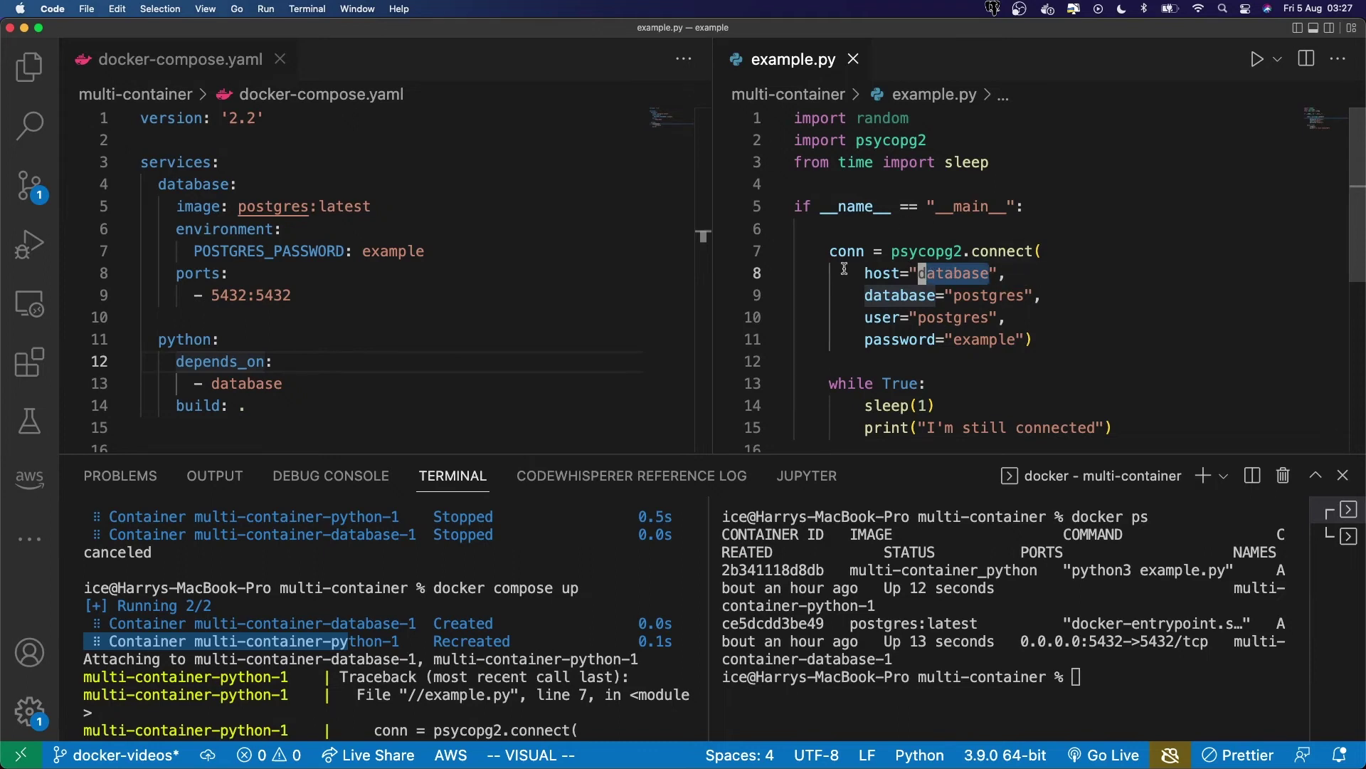
pyautogui.moveTo(250, 407); pyautogui.dragTo(173, 361)
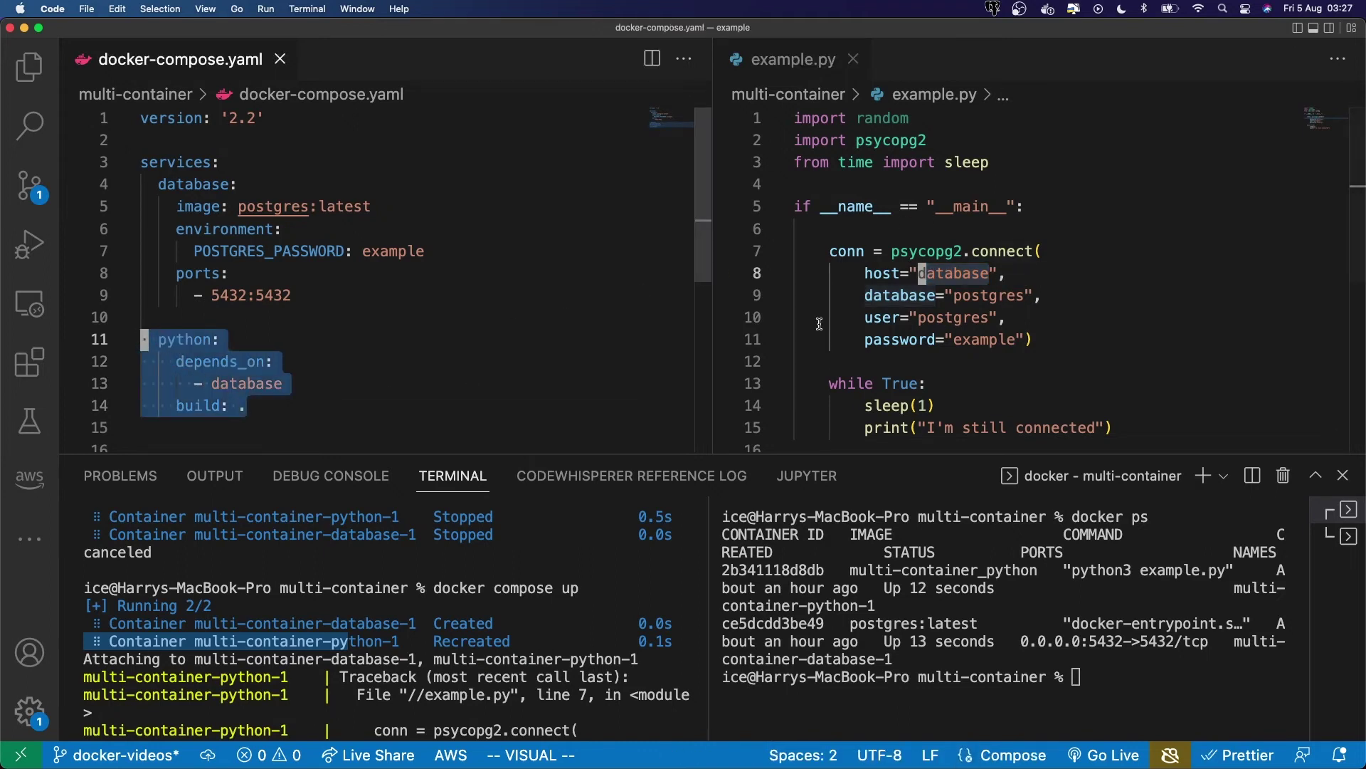
pyautogui.click(281, 413)
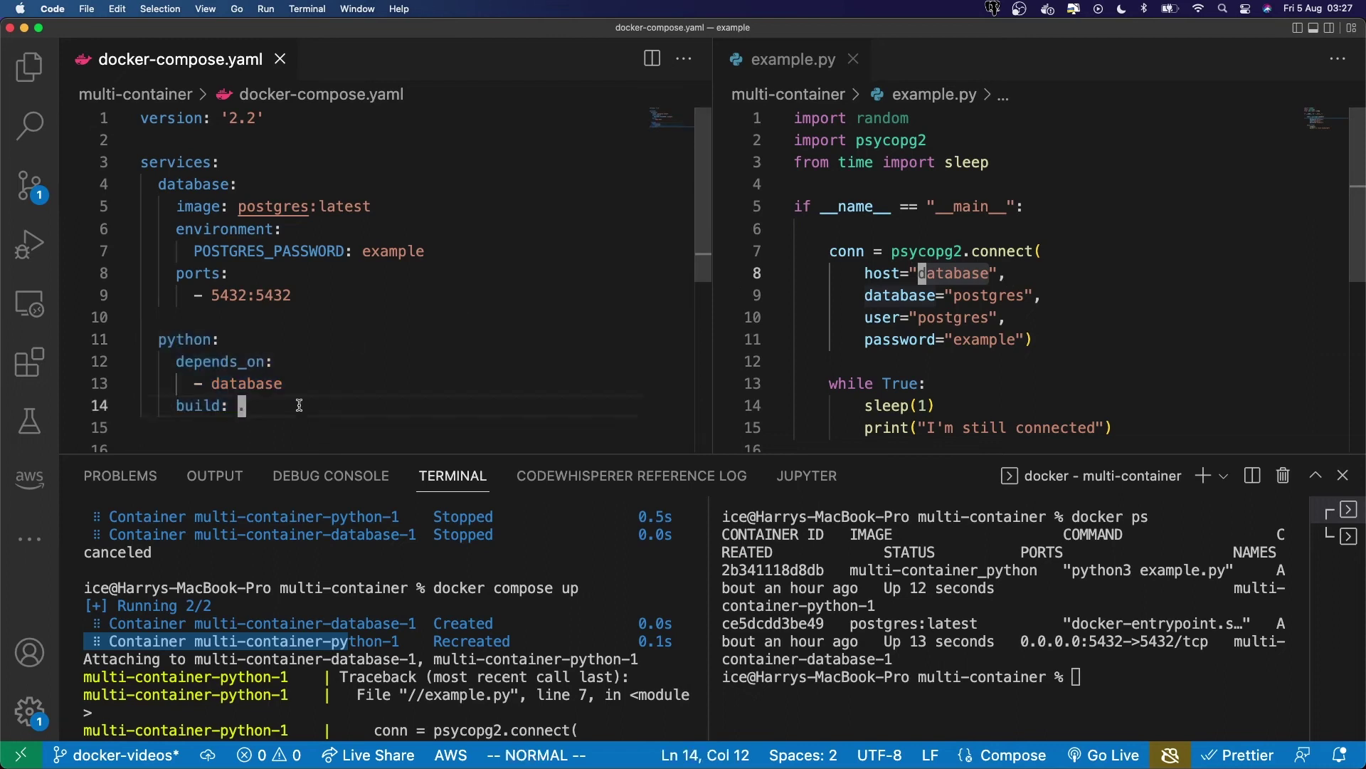
pyautogui.moveTo(296, 407); pyautogui.dragTo(92, 357)
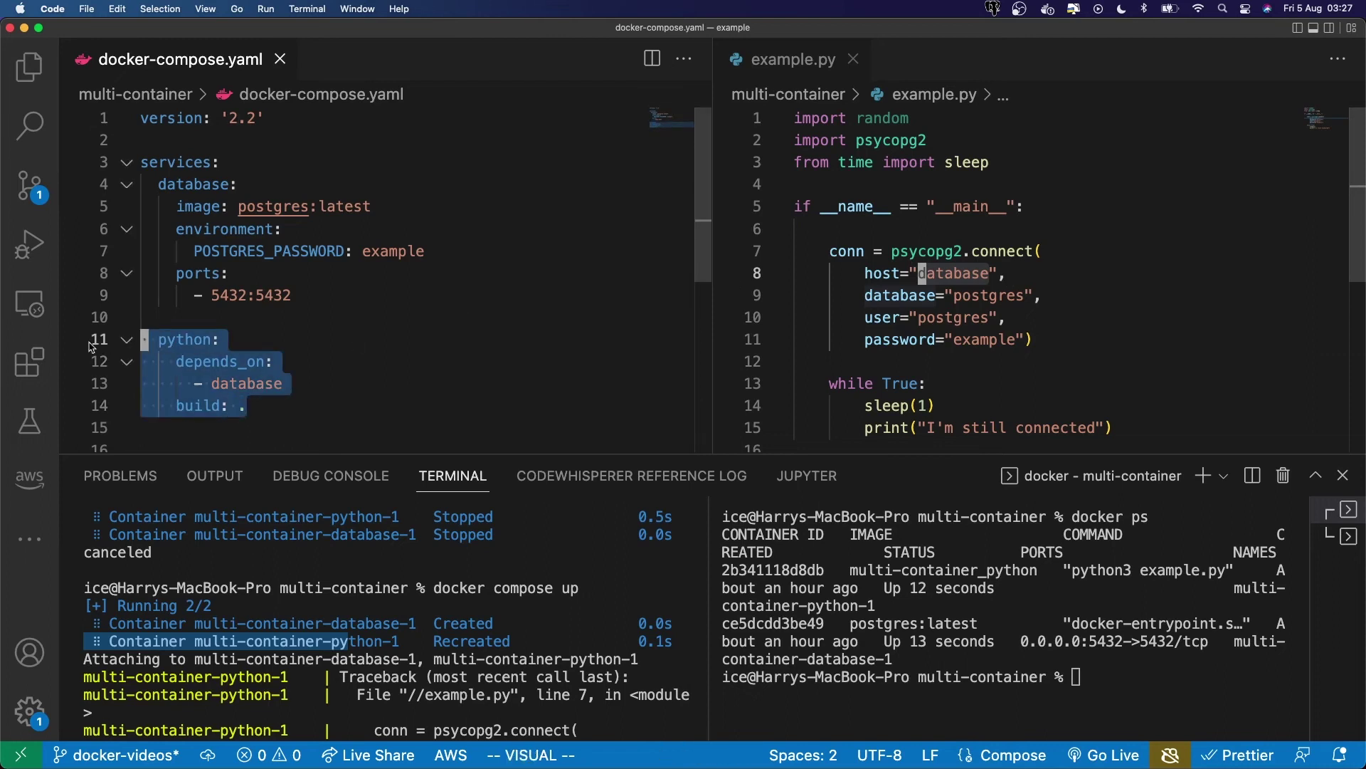